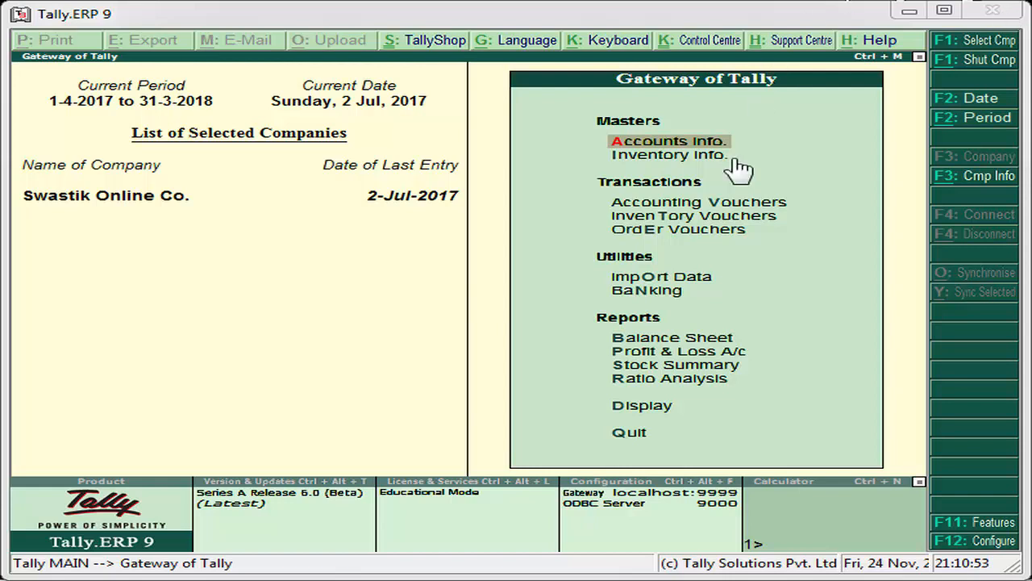
# - Start creating a single ledger under Accounts Info. and name it Plumber Expenses Account
pyautogui.press('Return')
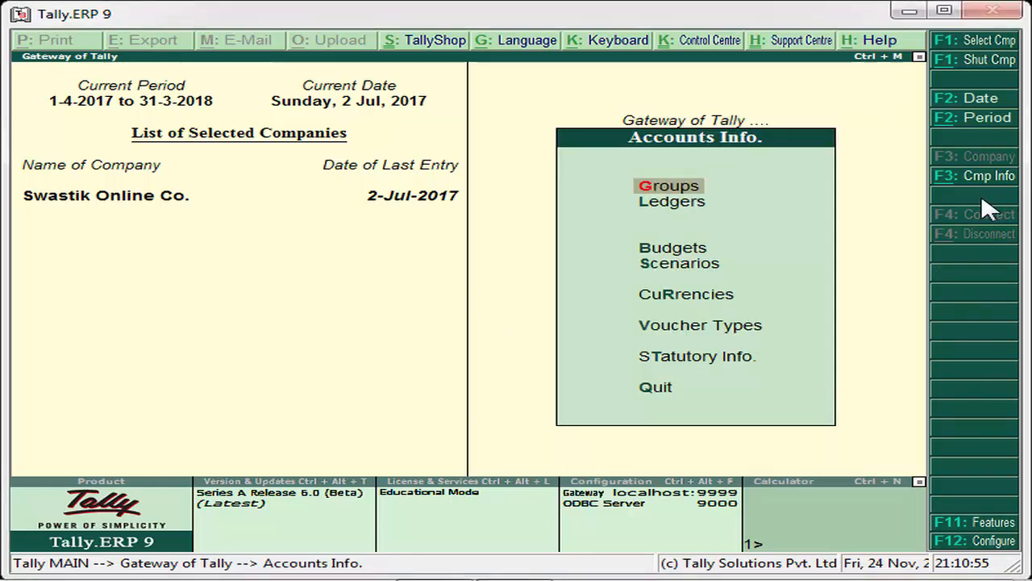
pyautogui.press('Down')
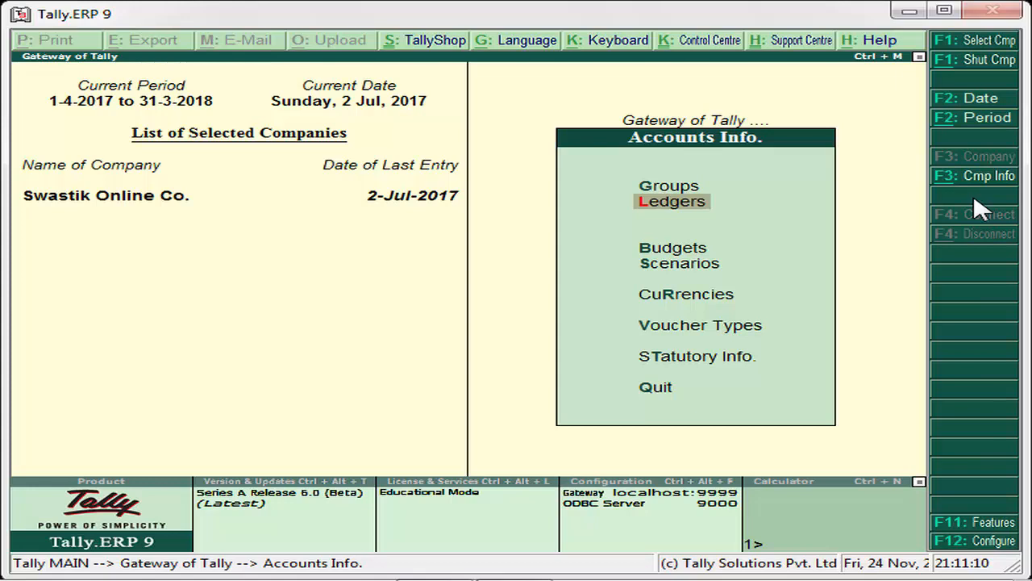
pyautogui.press('Return')
pyautogui.press('Return')
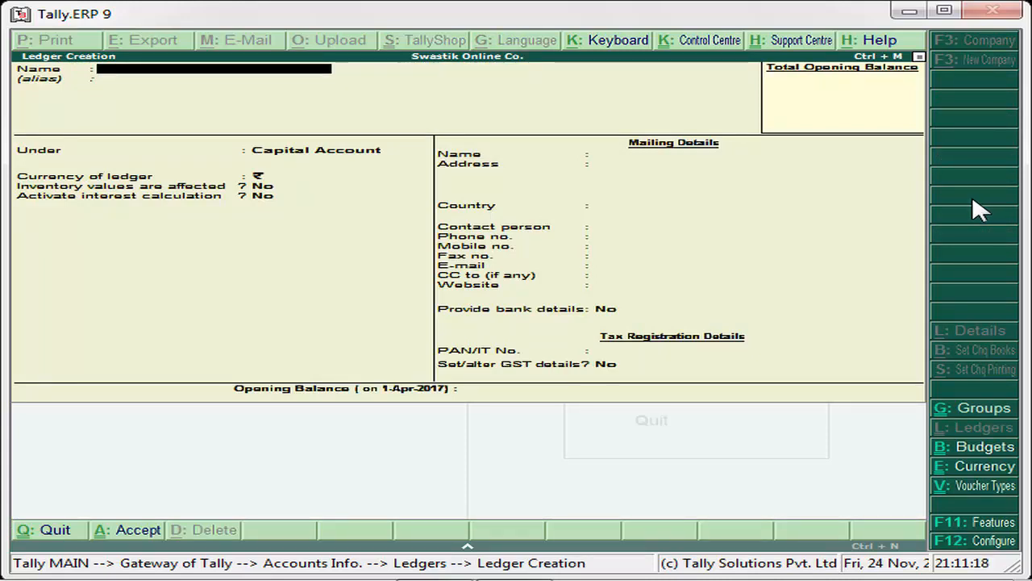
pyautogui.write('Plum')
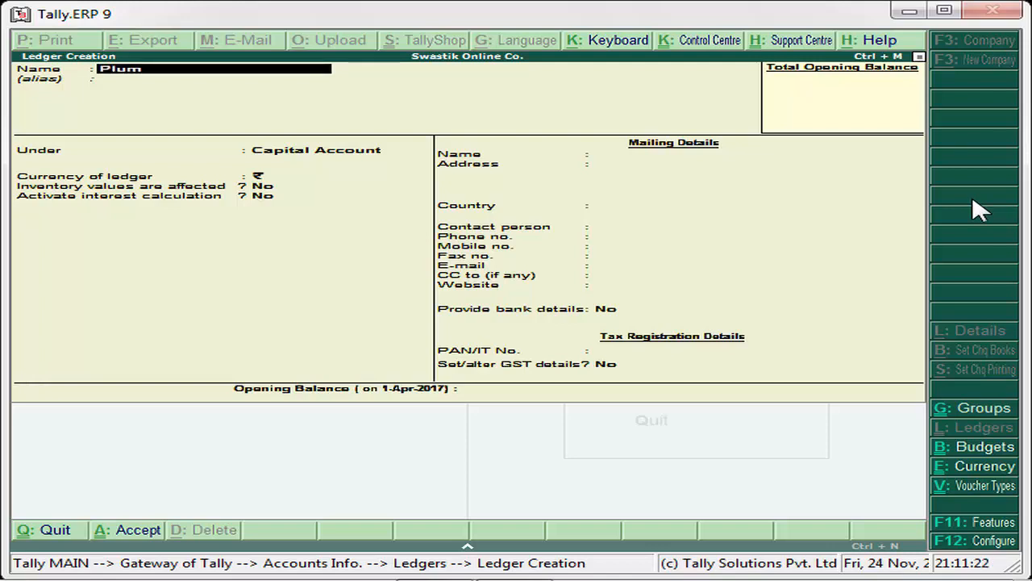
pyautogui.write('ber Expenses Account')
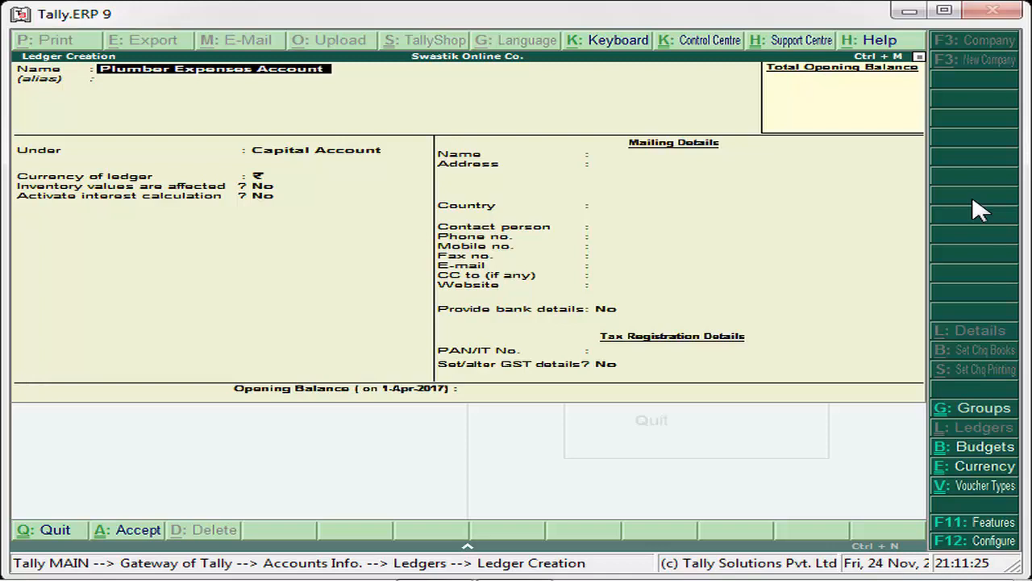
pyautogui.press('Return')
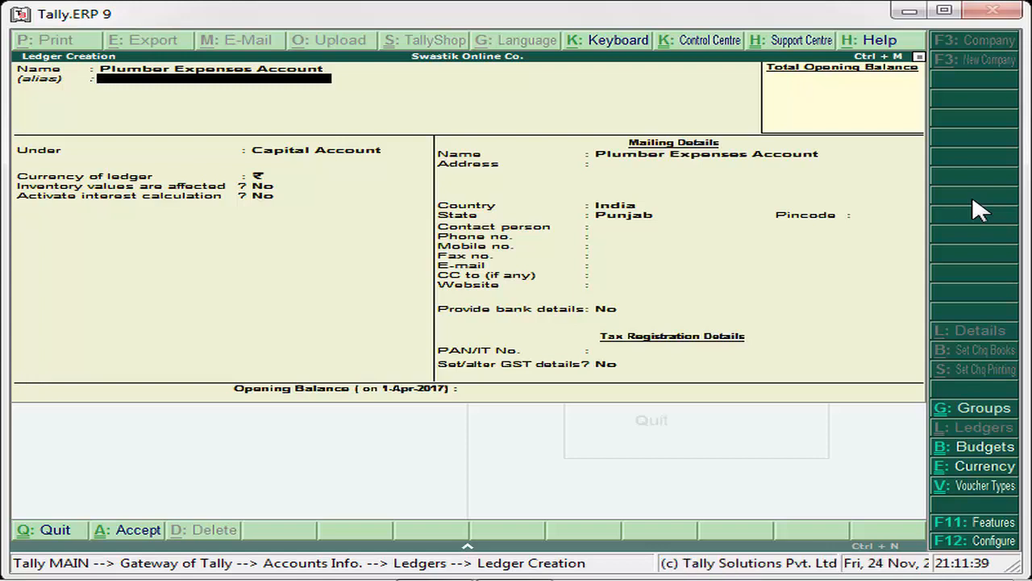
# - Place the ledger under the Indirect Expenses group, with inventory values affected and interest calculation both set to No
pyautogui.press('Return')
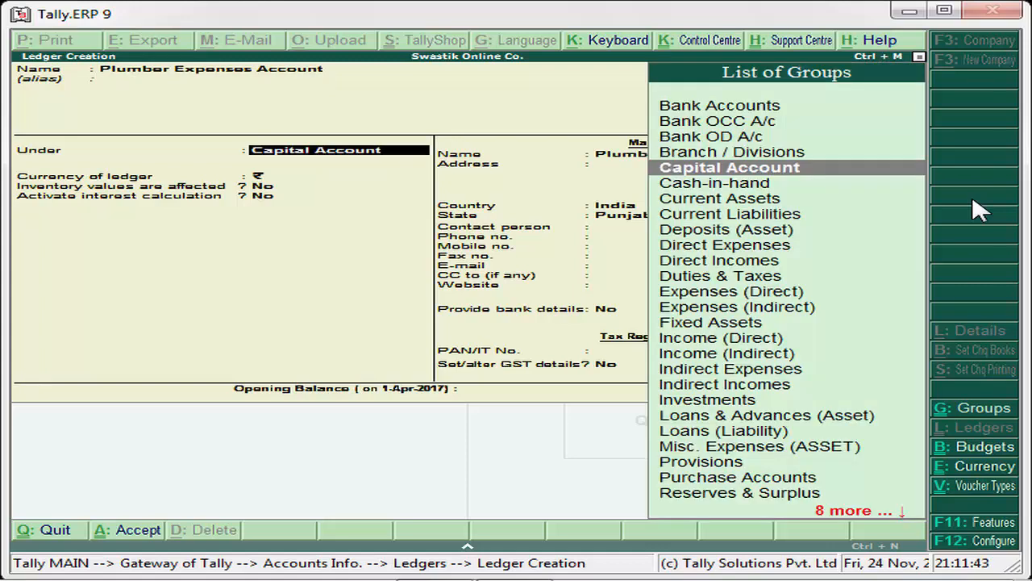
pyautogui.write('Di')
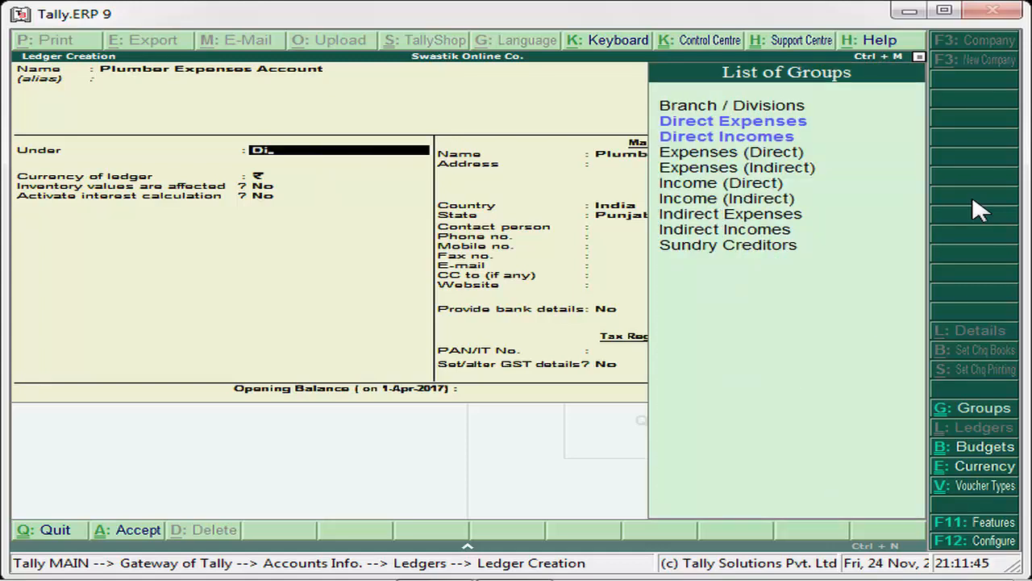
pyautogui.press('BackSpace')
pyautogui.press('BackSpace')
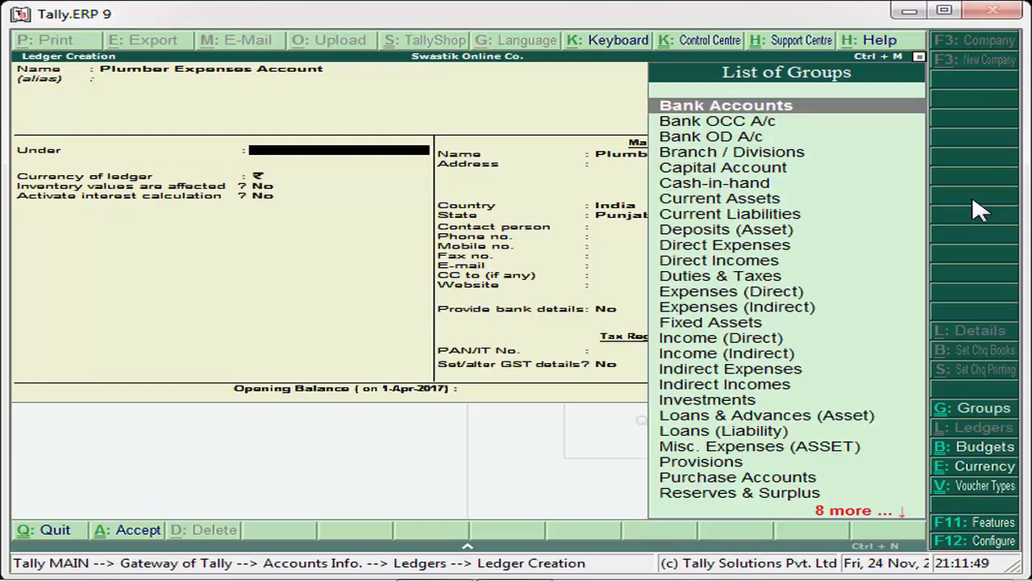
pyautogui.write('Ind')
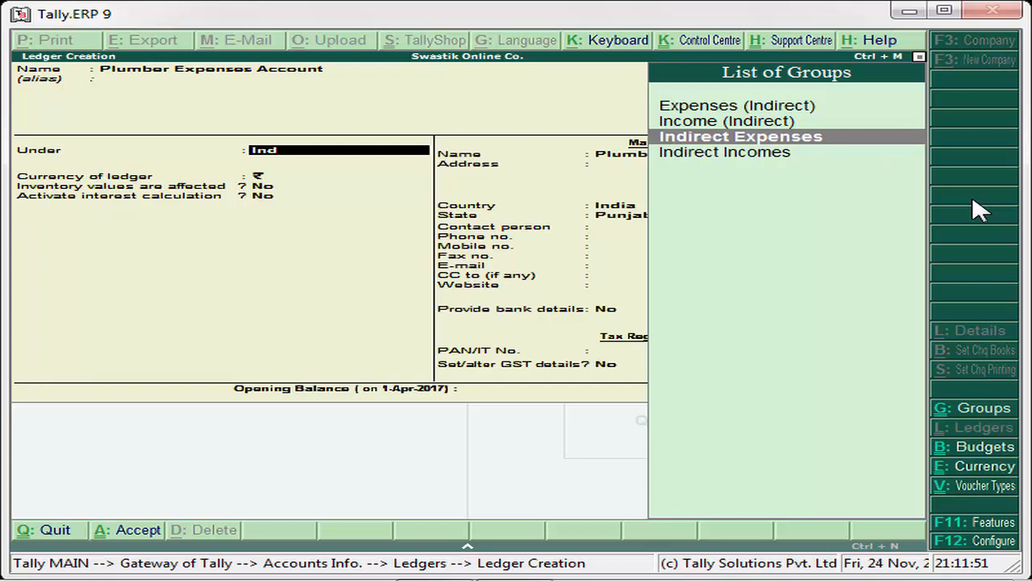
pyautogui.press('Return')
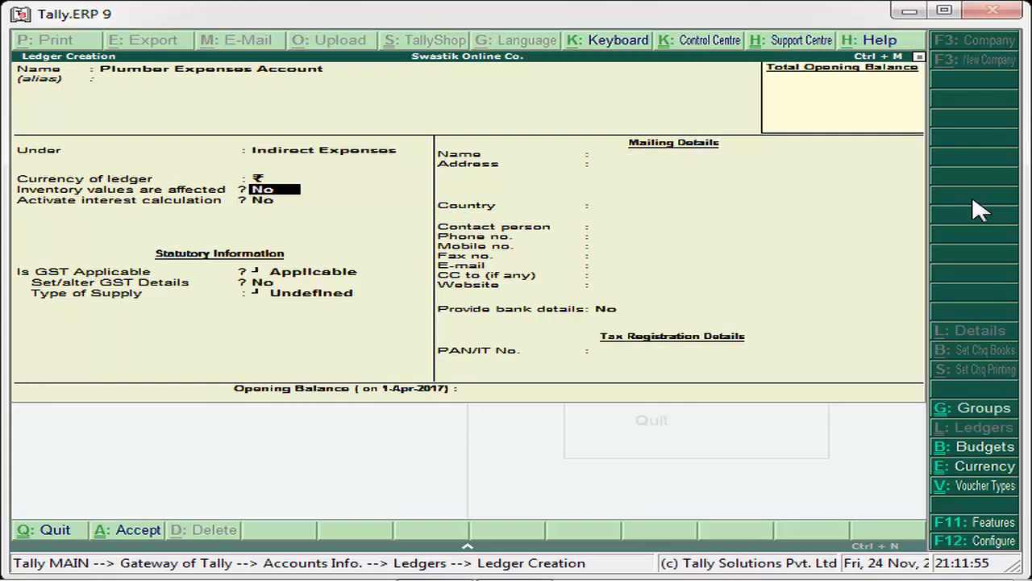
pyautogui.press('Return')
pyautogui.press('Return')
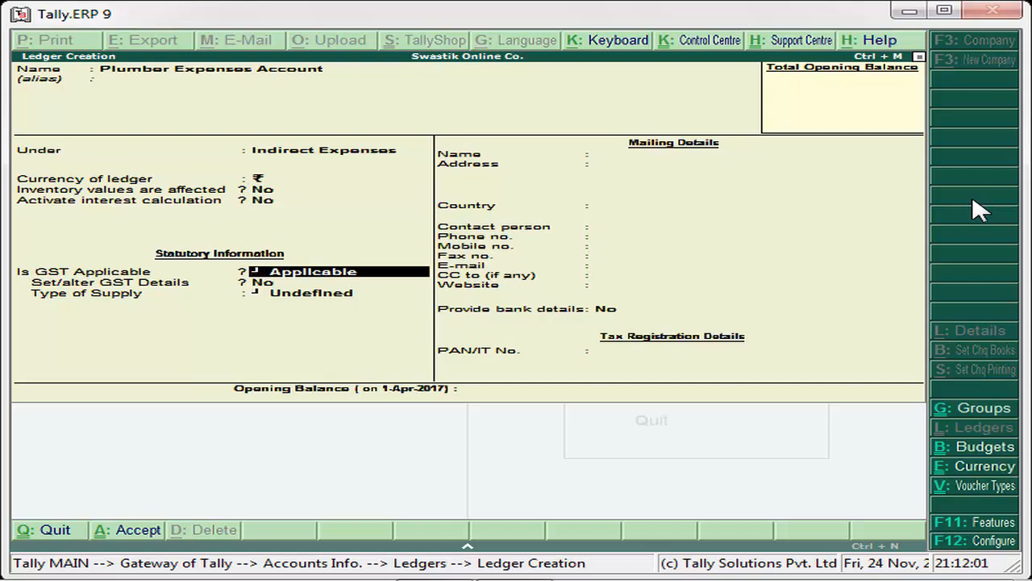
# - Set GST to Applicable and open its details, accepting Undefined classification, blank HSN/SAC details and nature of transaction Not Applicable
pyautogui.press('Return')
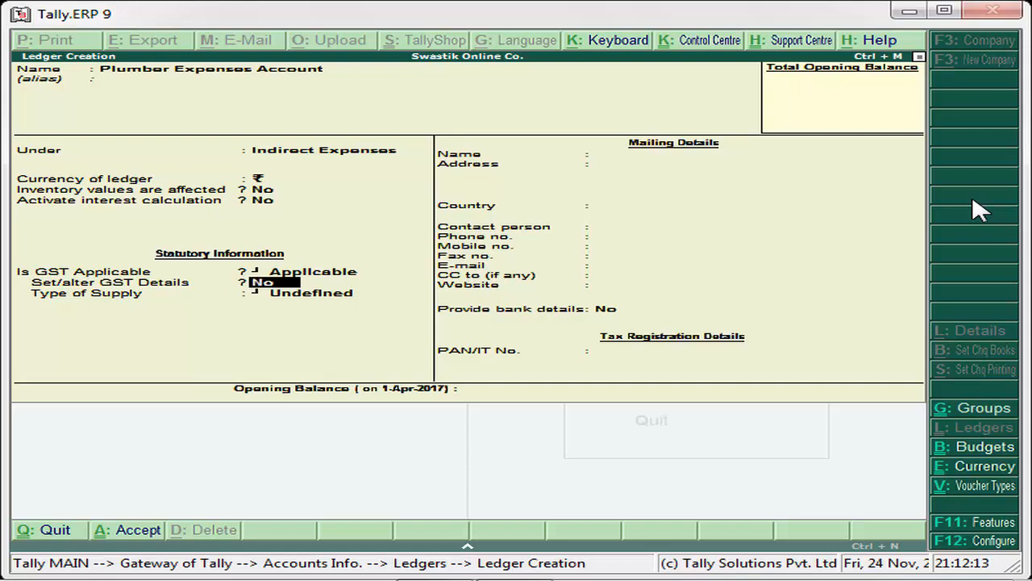
pyautogui.write('y')
pyautogui.press('Return')
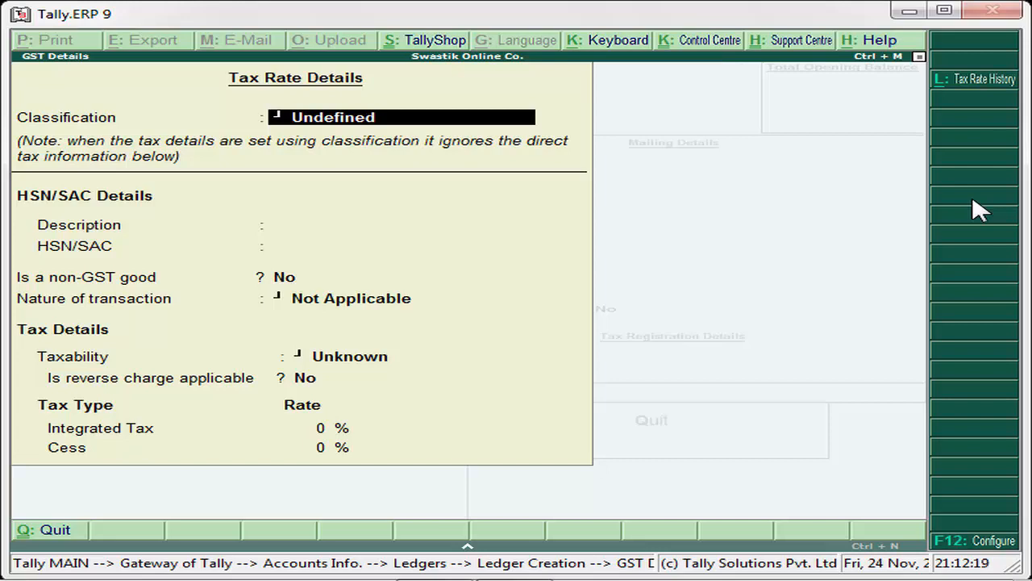
pyautogui.press('Return')
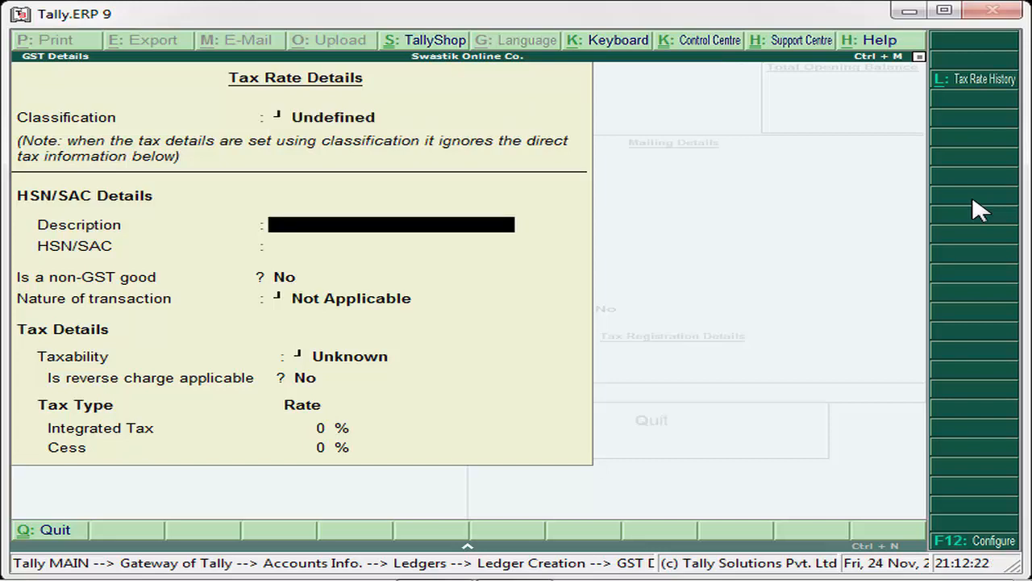
pyautogui.press('Return')
pyautogui.press('Return')
pyautogui.press('Return')
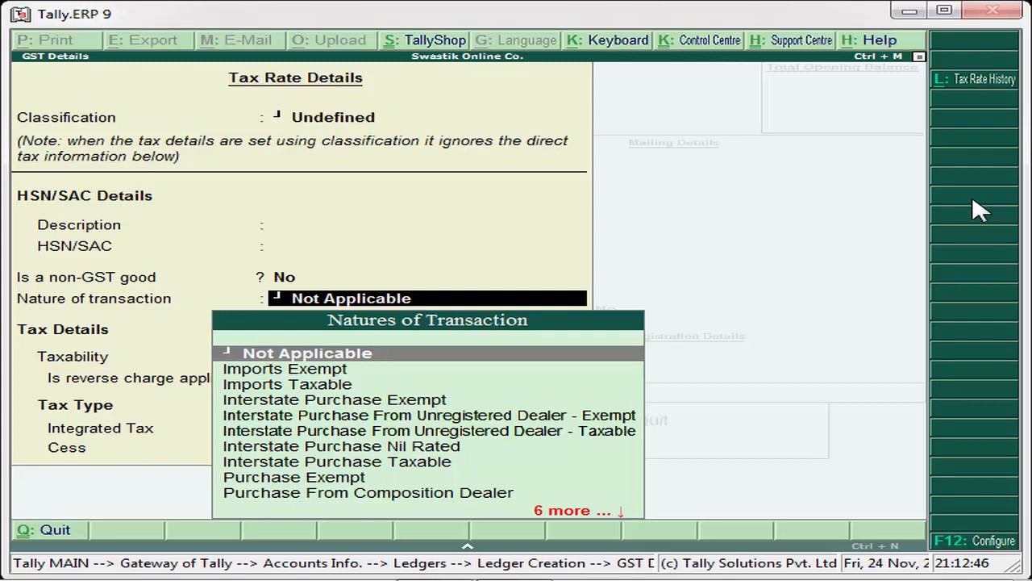
pyautogui.press('Return')
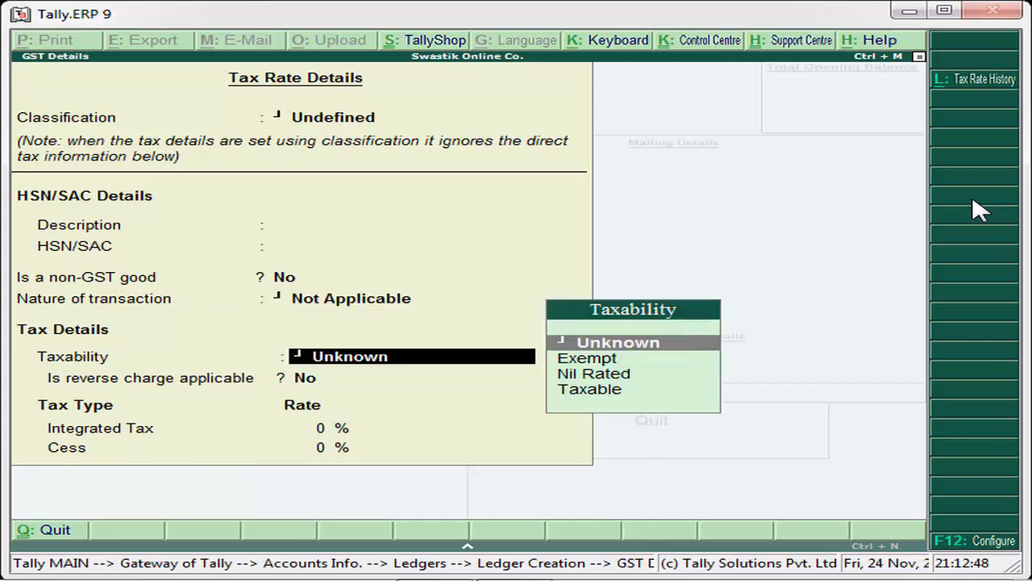
# - Set the ledger's taxability to Taxable, reverse charge to No, and rates to 18% integrated tax and 0% cess
pyautogui.press('Down')
pyautogui.press('Down')
pyautogui.press('Down')
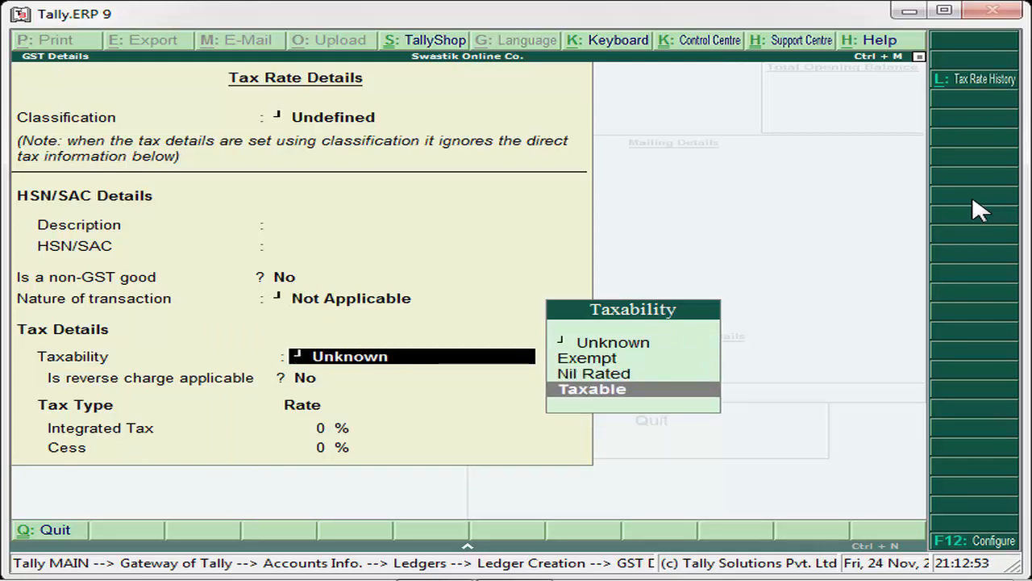
pyautogui.press('Return')
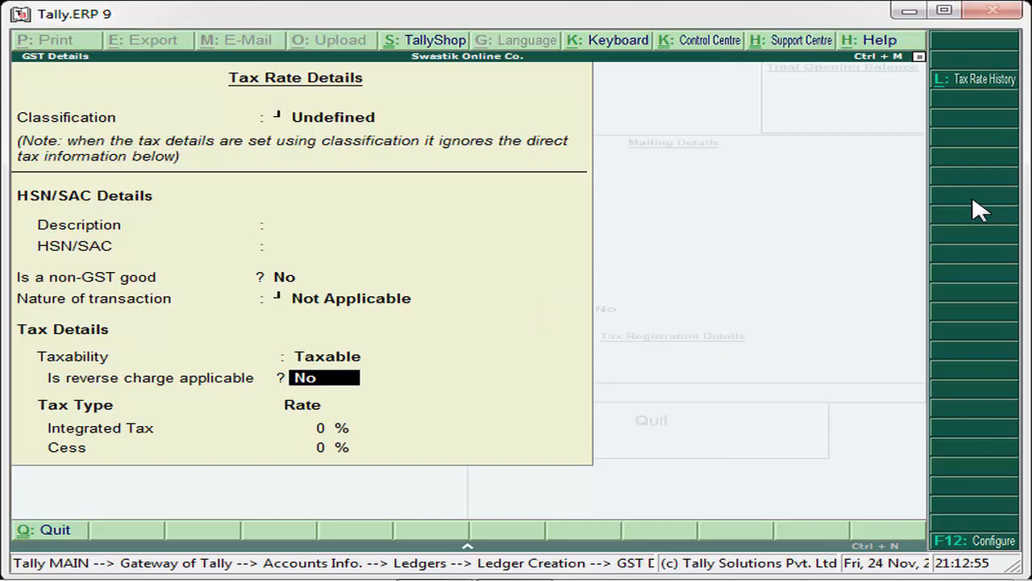
pyautogui.press('Return')
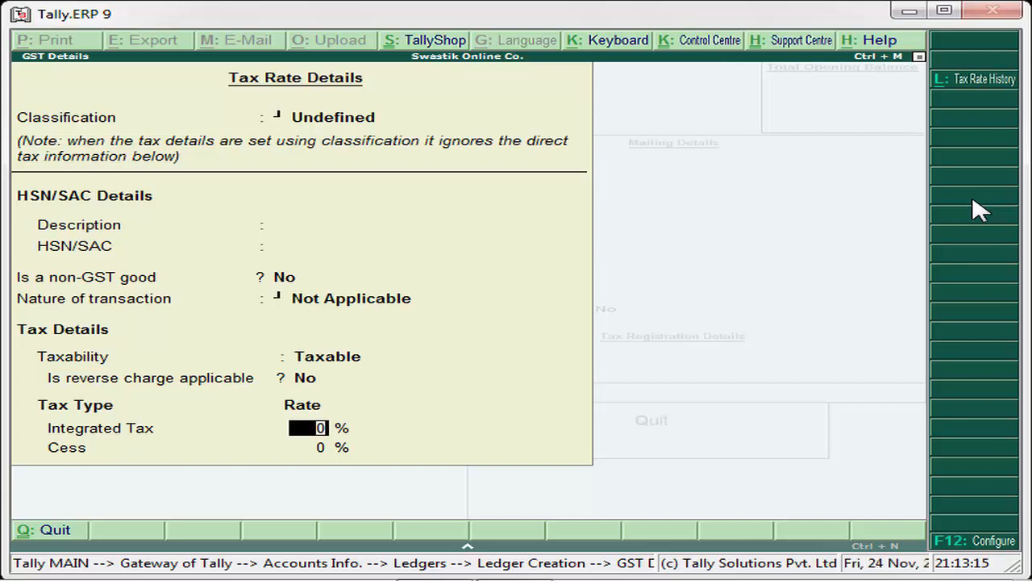
pyautogui.write('18')
pyautogui.press('Return')
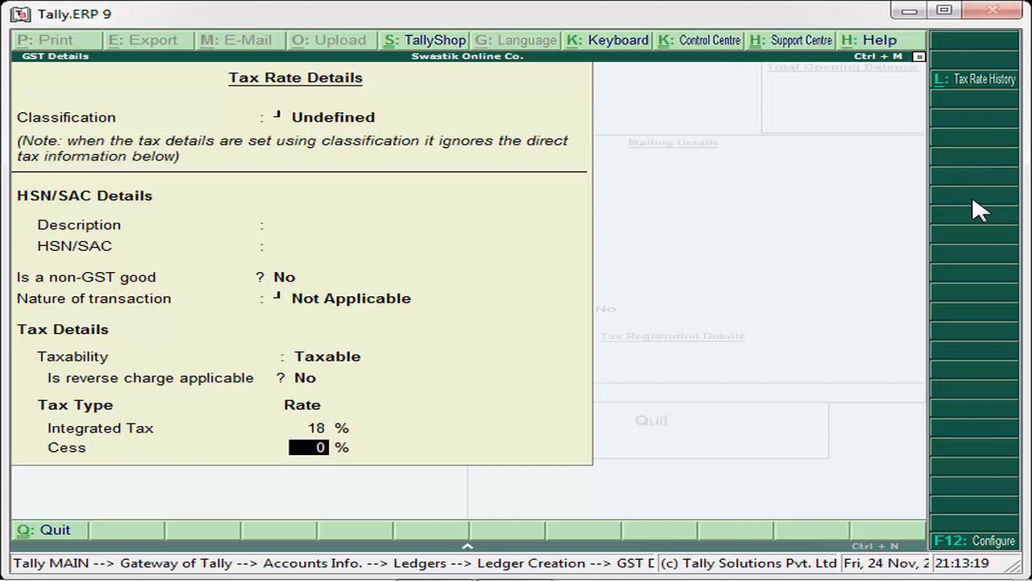
pyautogui.press('Return')
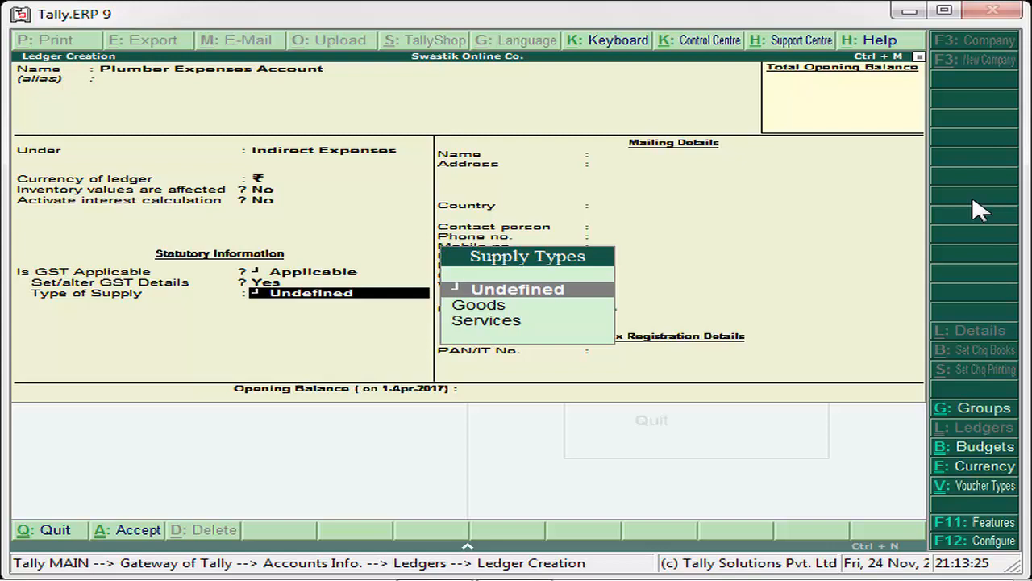
# - Accept Undefined as the type of supply and save the Plumber Expenses Account ledger
pyautogui.press('Down')
pyautogui.press('Down')
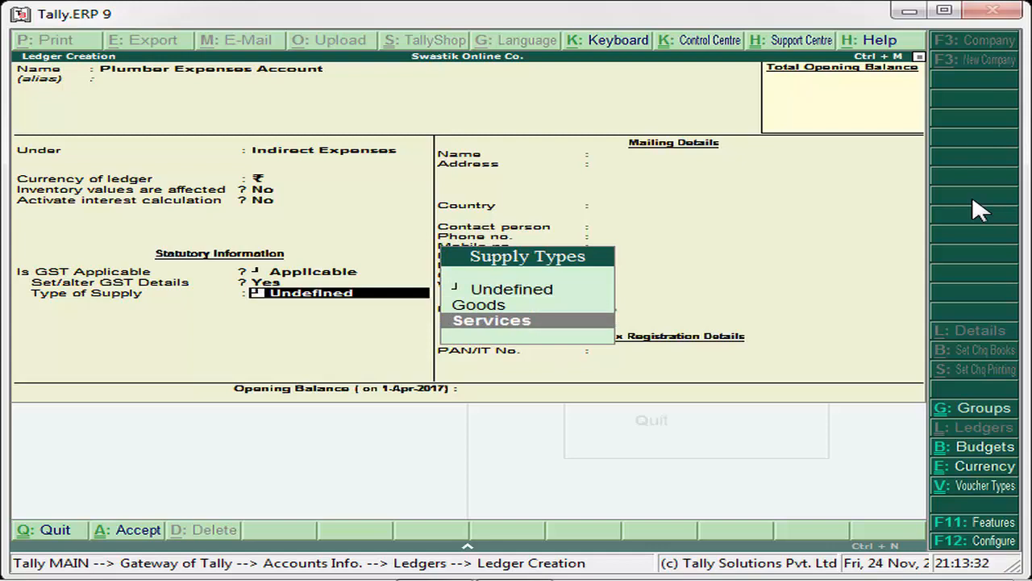
pyautogui.press('Up')
pyautogui.press('Up')
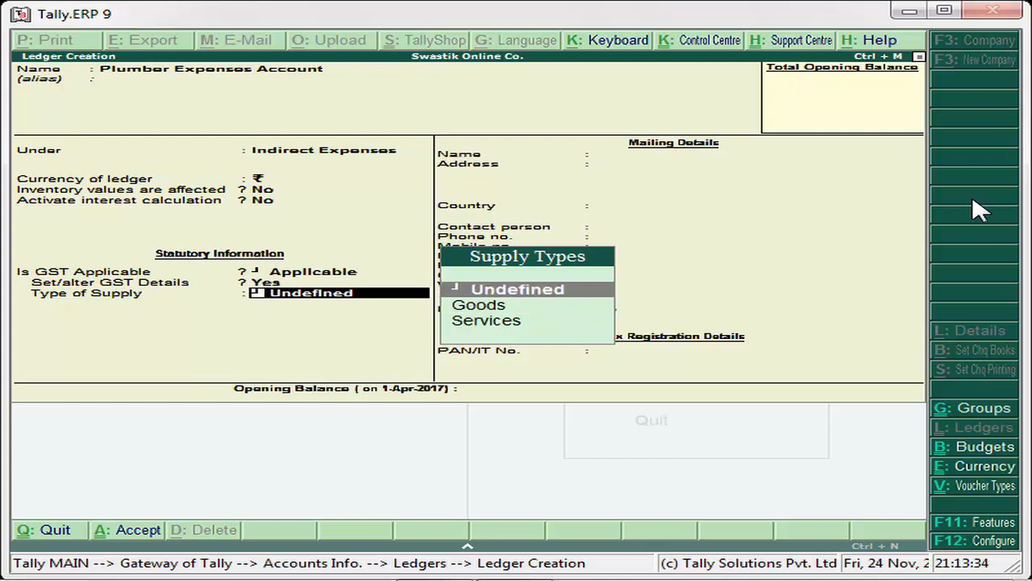
pyautogui.press('Return')
pyautogui.press('Return')
pyautogui.press('Return')
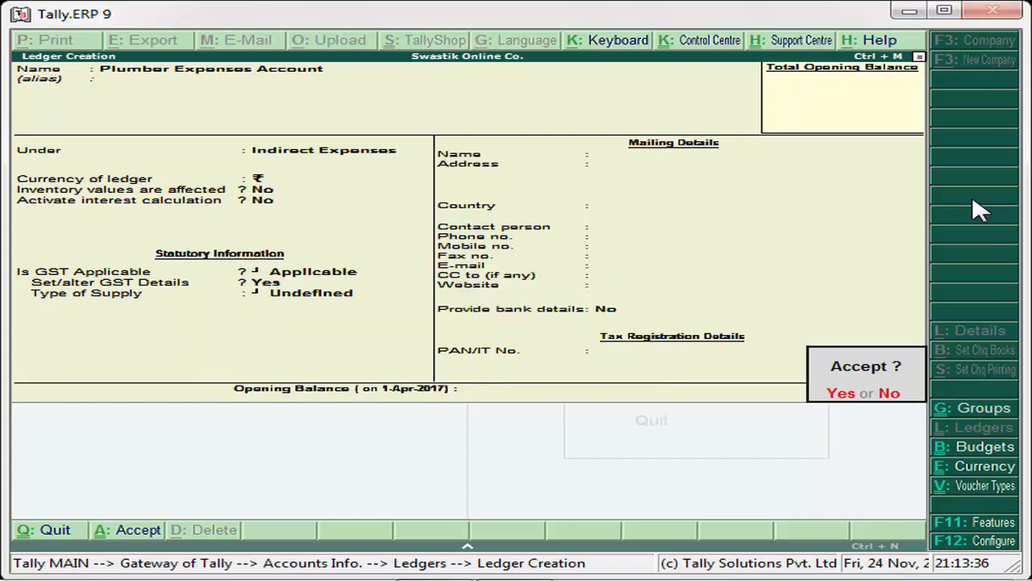
pyautogui.press('Return')
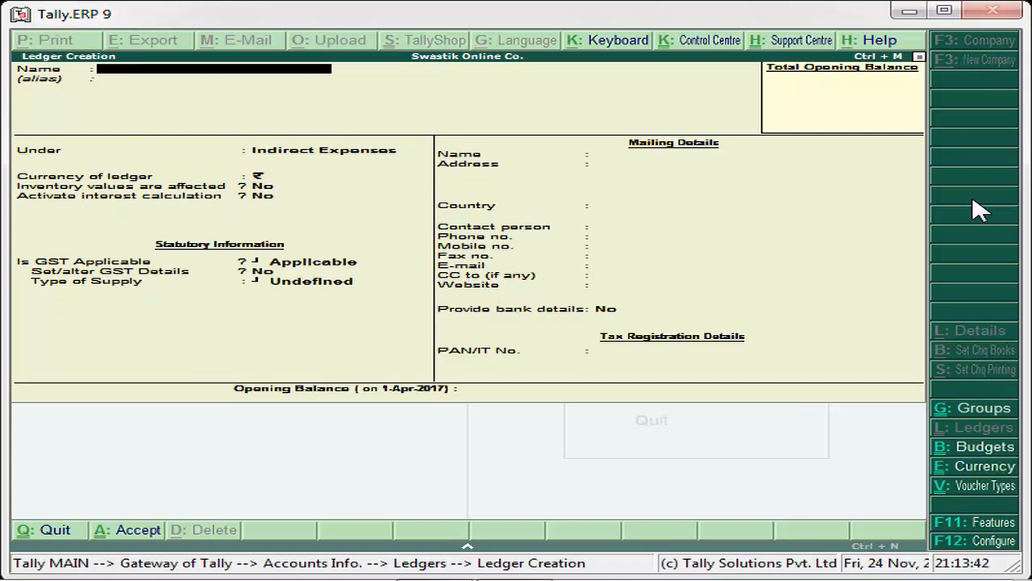
# - Leave ledger creation, return to the Gateway of Tally and open a new payment voucher in Accounting Vouchers
pyautogui.press('Escape')
pyautogui.press('Escape')
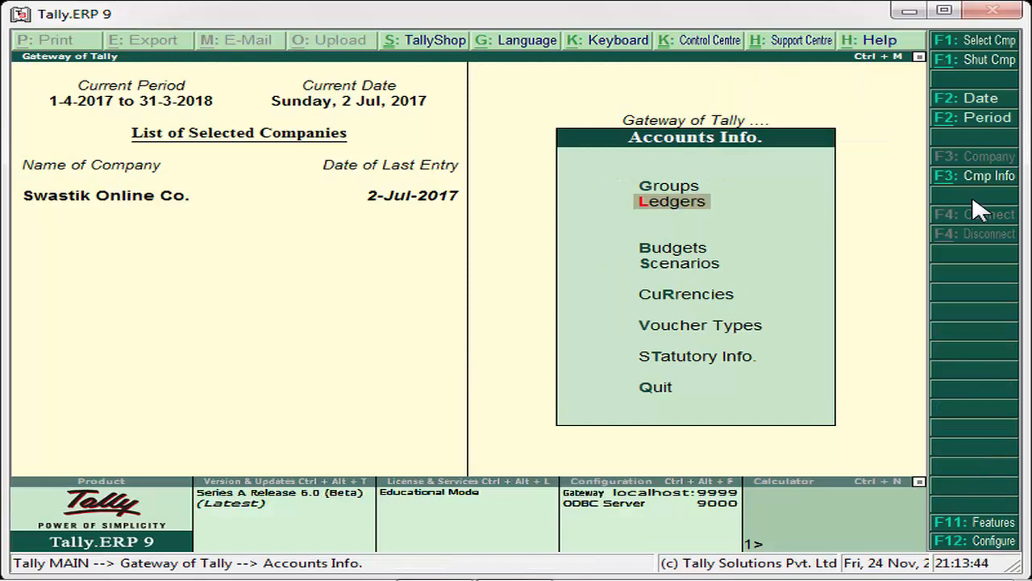
pyautogui.press('Escape')
pyautogui.press('Down')
pyautogui.press('Down')
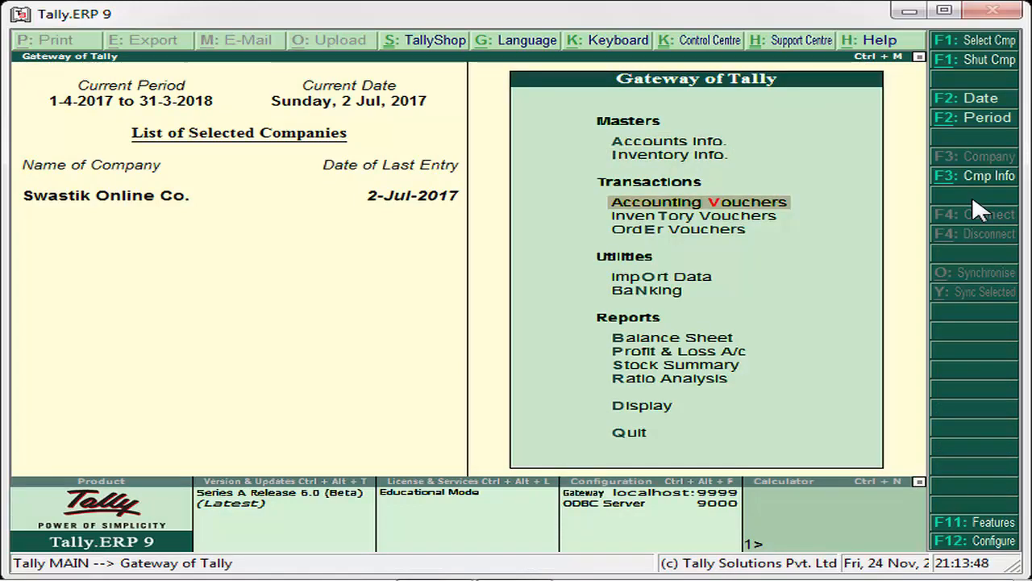
pyautogui.press('Return')
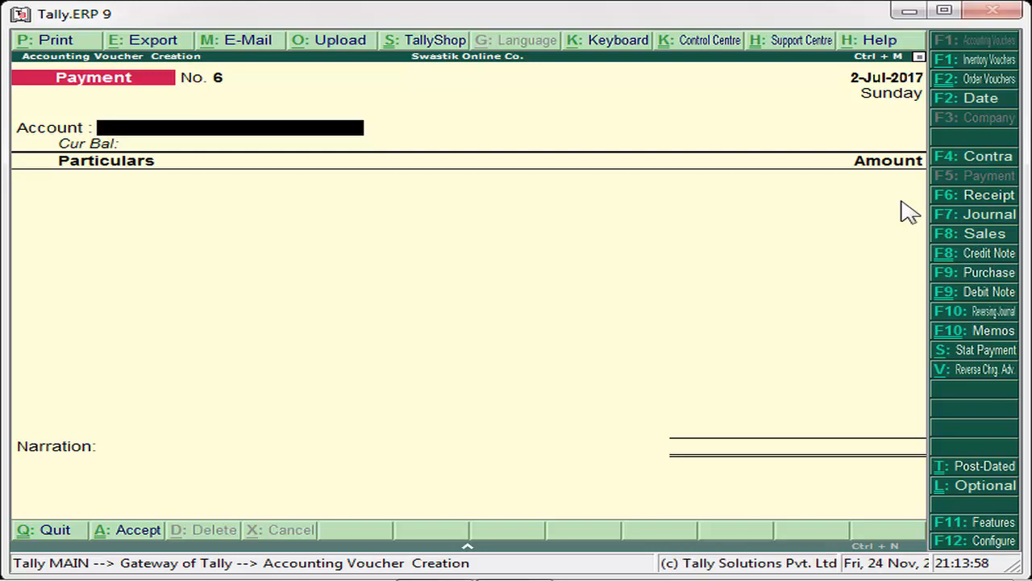
# - Configure payment vouchers to use double entry by setting single entry mode to No, and save the configuration
pyautogui.press('F12')
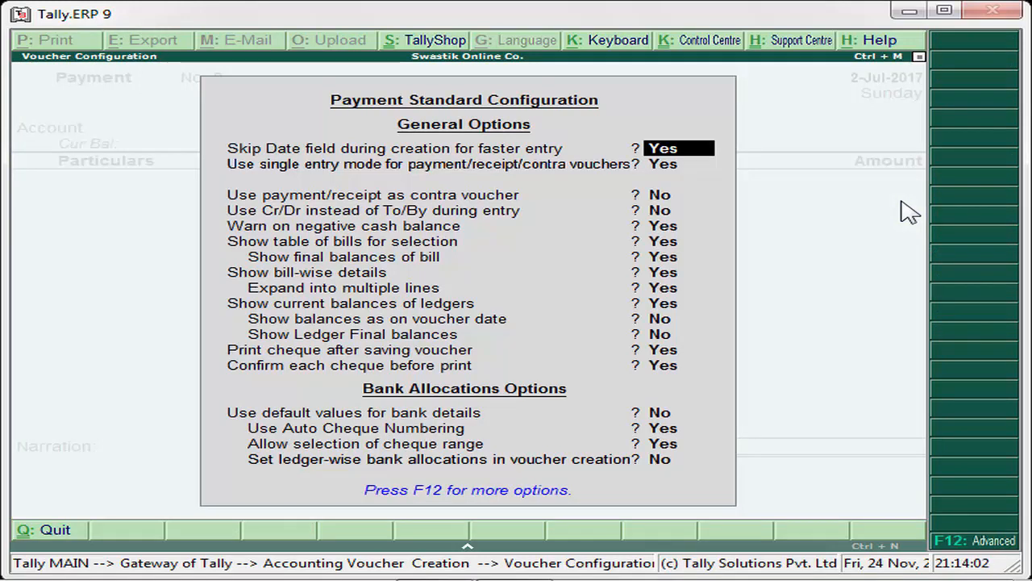
pyautogui.press('Return')
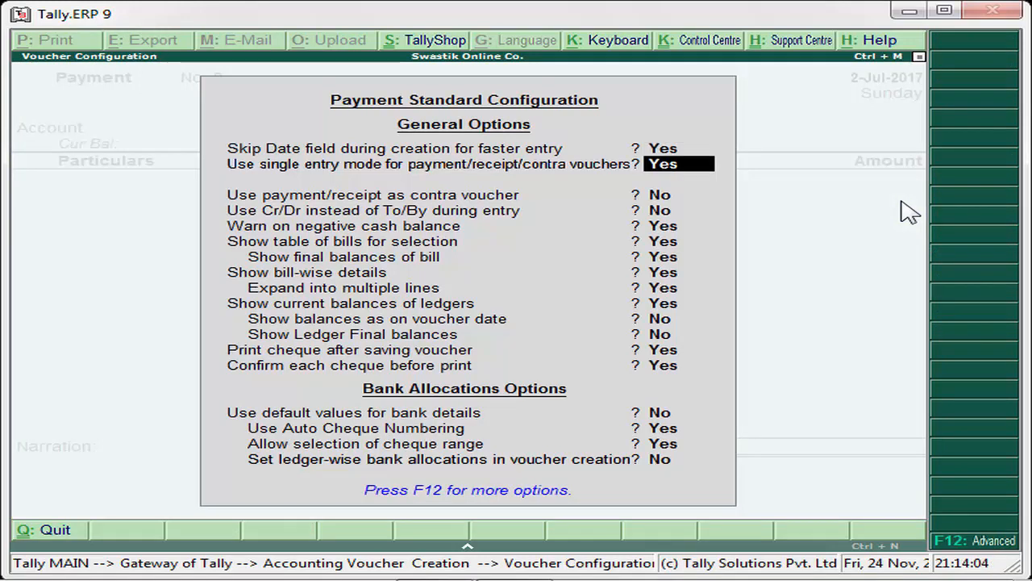
pyautogui.write('n')
pyautogui.press('Return')
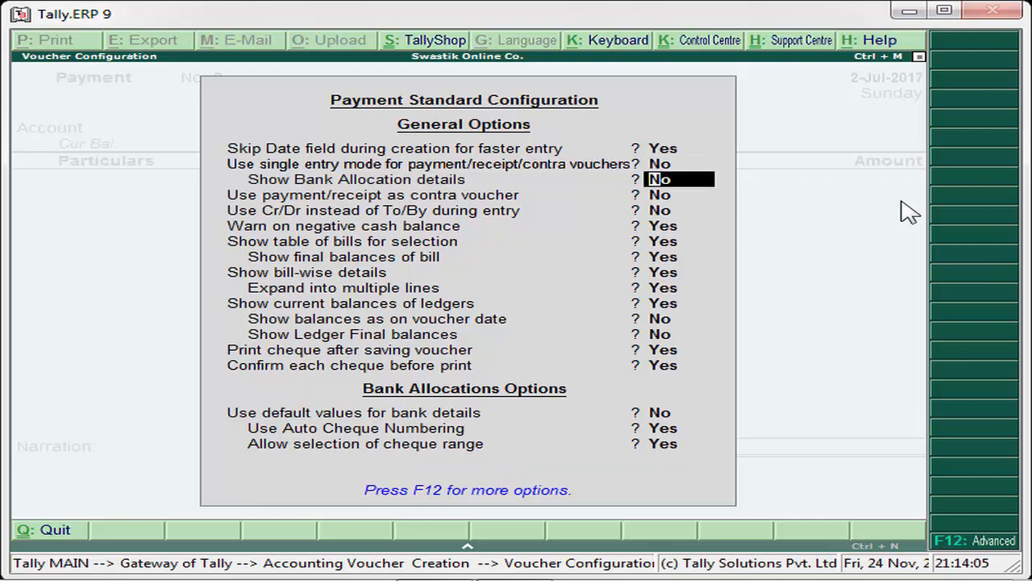
pyautogui.press('Return')
pyautogui.press('Return')
pyautogui.press('Return')
pyautogui.press('Return')
pyautogui.press('Return')
pyautogui.press('Return')
pyautogui.press('Return')
pyautogui.press('Return')
pyautogui.press('Return')
pyautogui.press('Return')
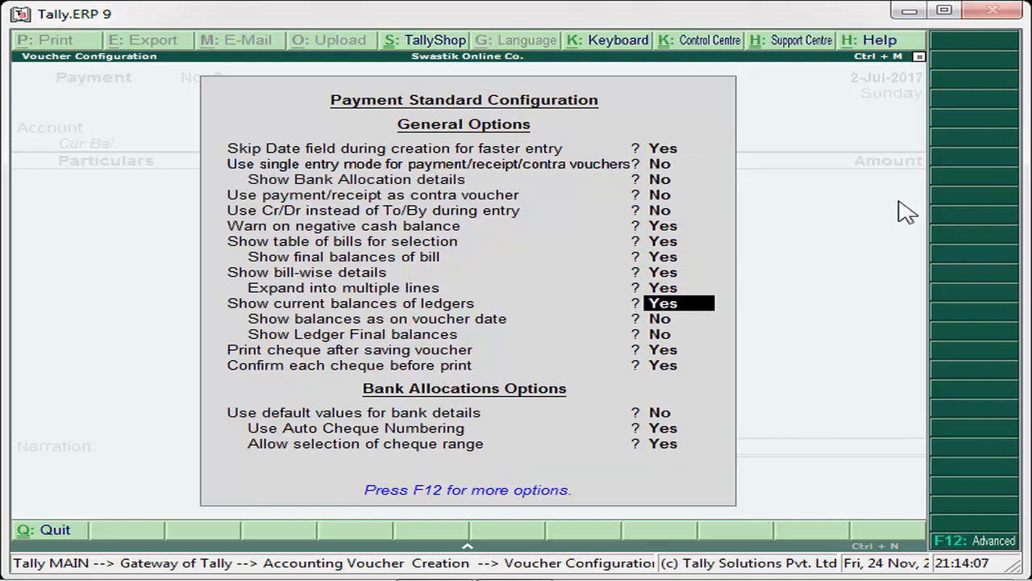
pyautogui.press('Return')
pyautogui.press('Return')
pyautogui.press('Return')
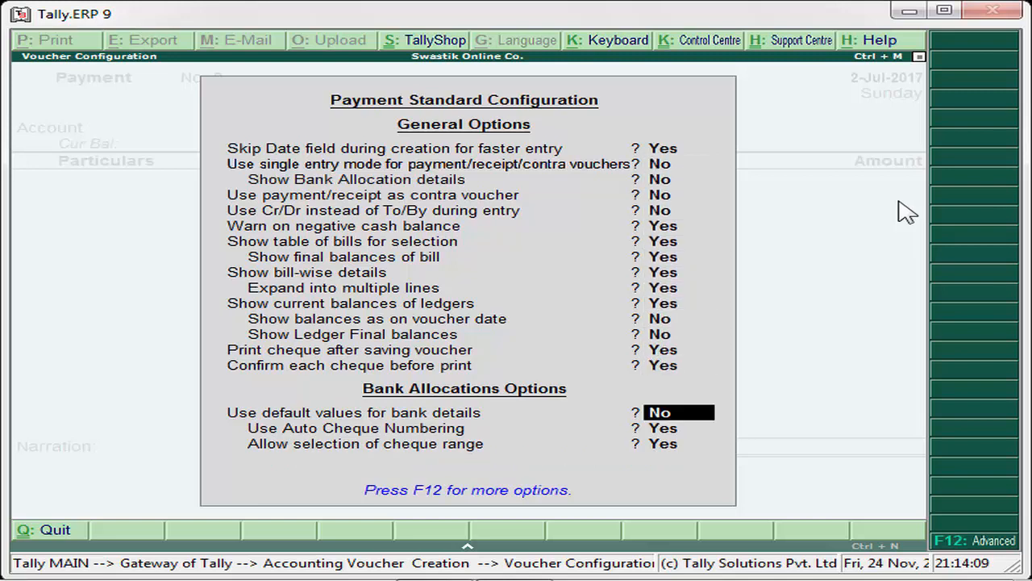
pyautogui.press('Return')
pyautogui.press('Return')
pyautogui.press('Return')
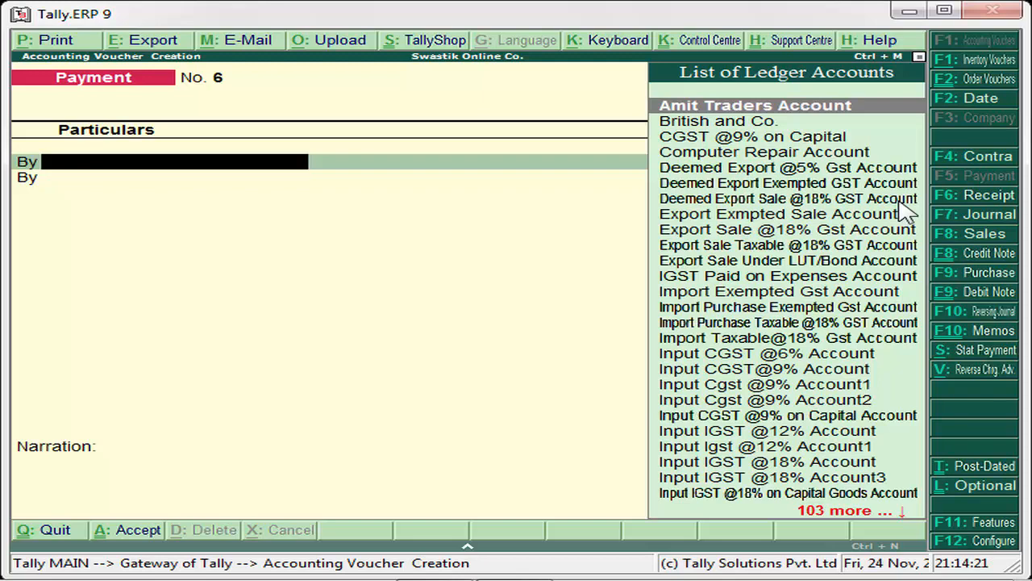
# - Debit the Plumber Expenses Account with 5,000 on the first line of the payment voucher
pyautogui.write('Plu')
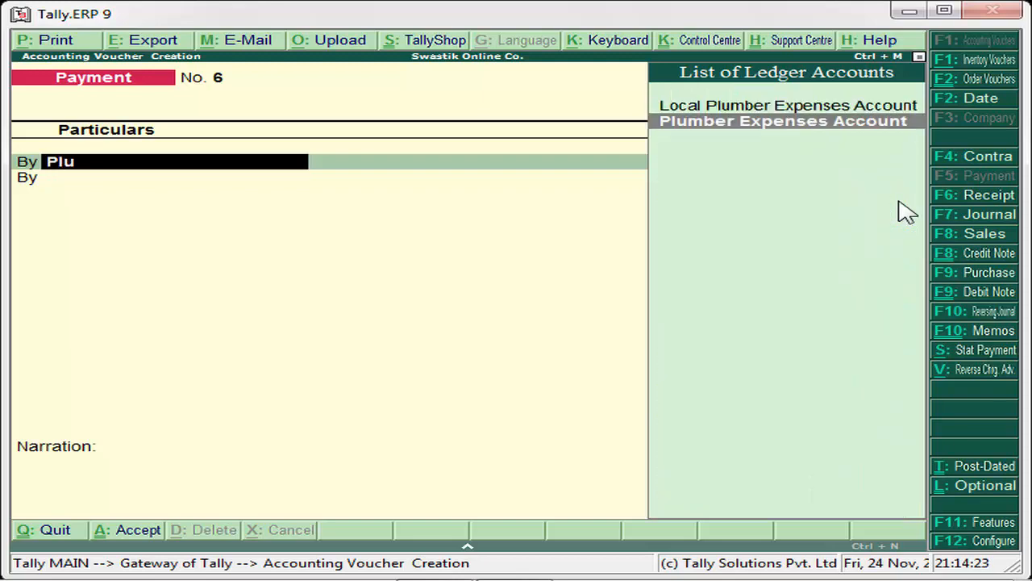
pyautogui.press('Return')
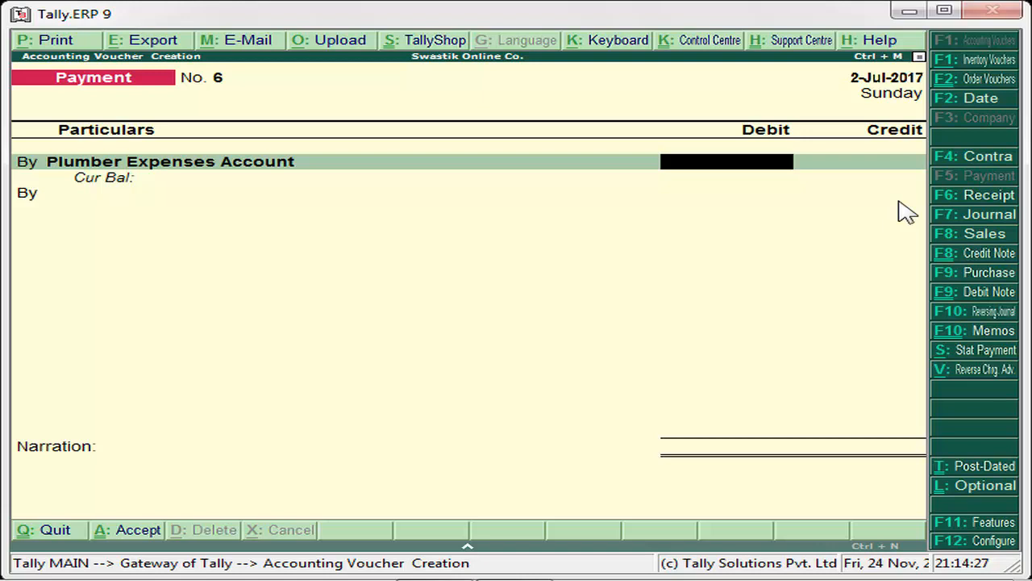
pyautogui.write('5000')
pyautogui.press('Return')
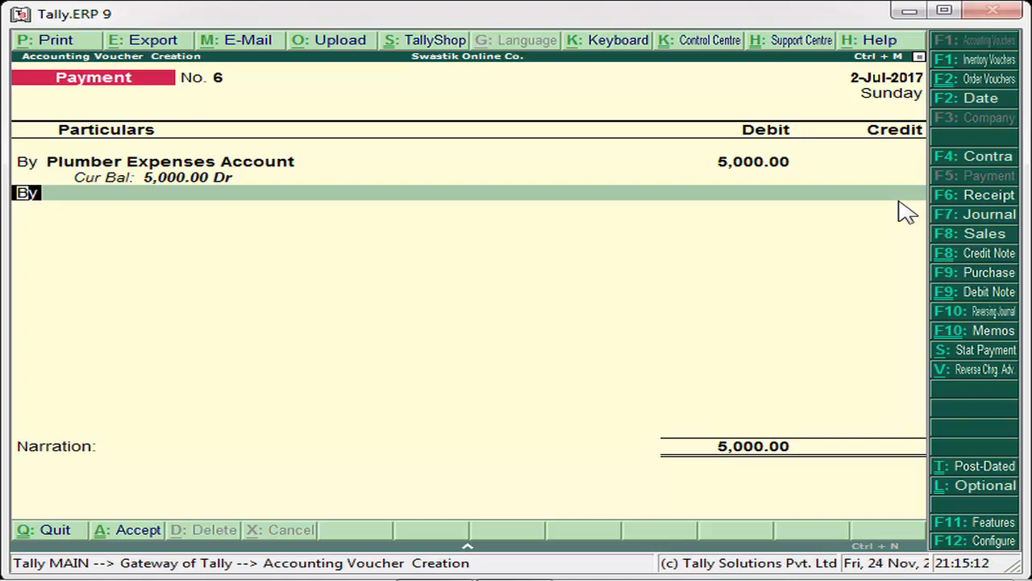
# - Create a new ledger from the voucher's second debit line and name it Input Cgst @9% Account7
pyautogui.press('Return')
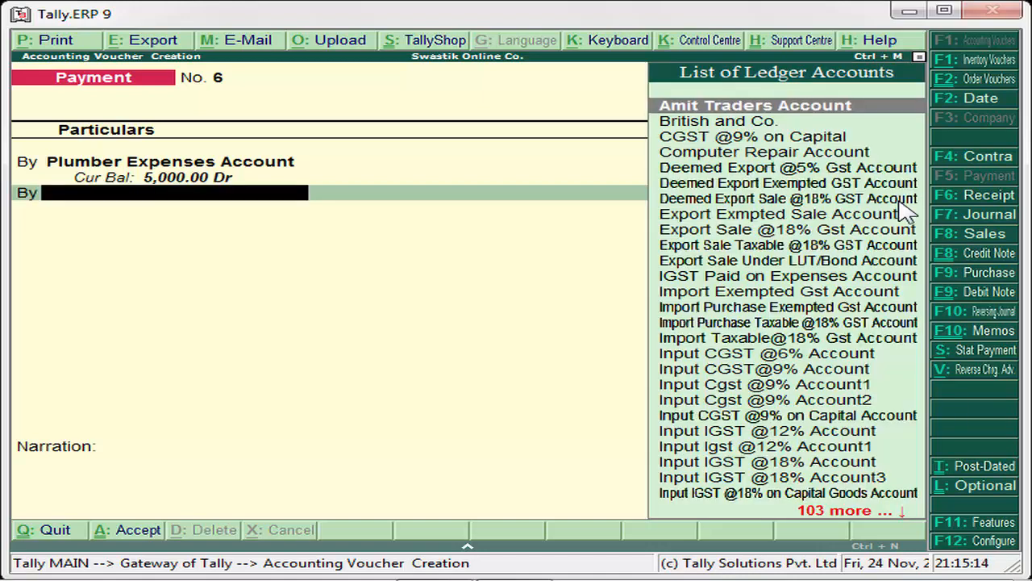
pyautogui.write('I')
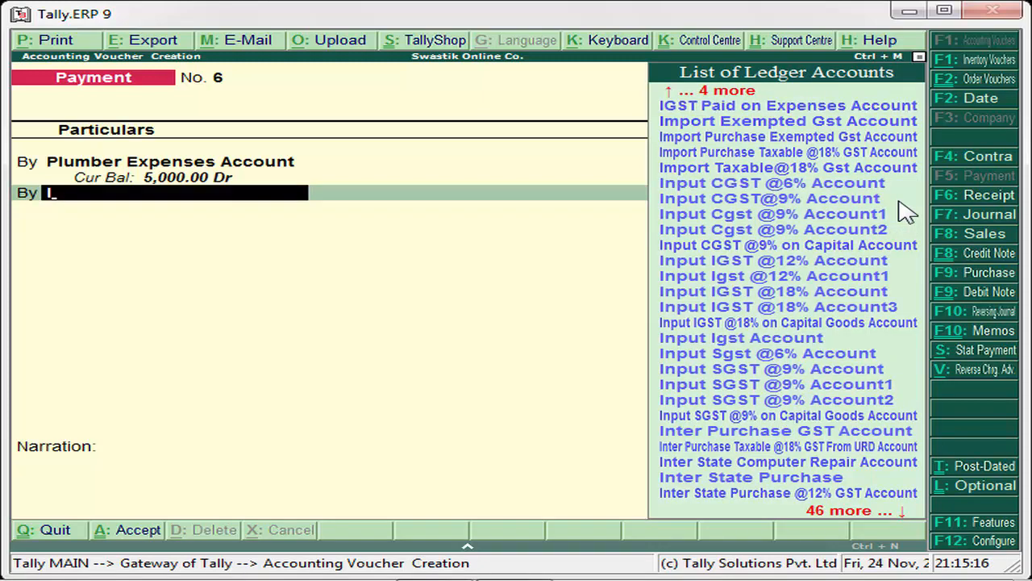
pyautogui.hotkey('alt', 'c')
pyautogui.write('n')
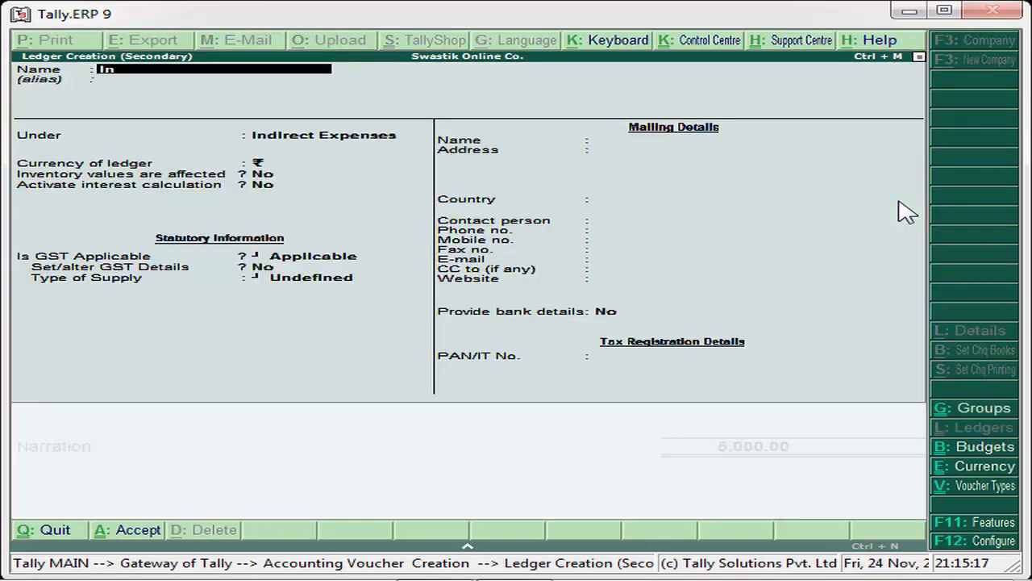
pyautogui.write('put Cgst @')
pyautogui.write('9%')
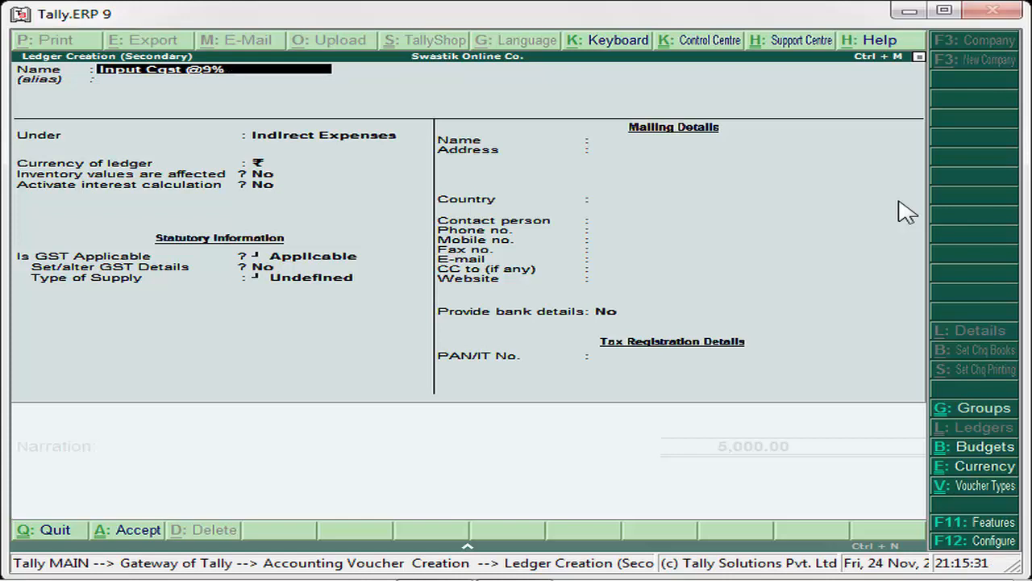
pyautogui.write(' account7')
pyautogui.press('Return')
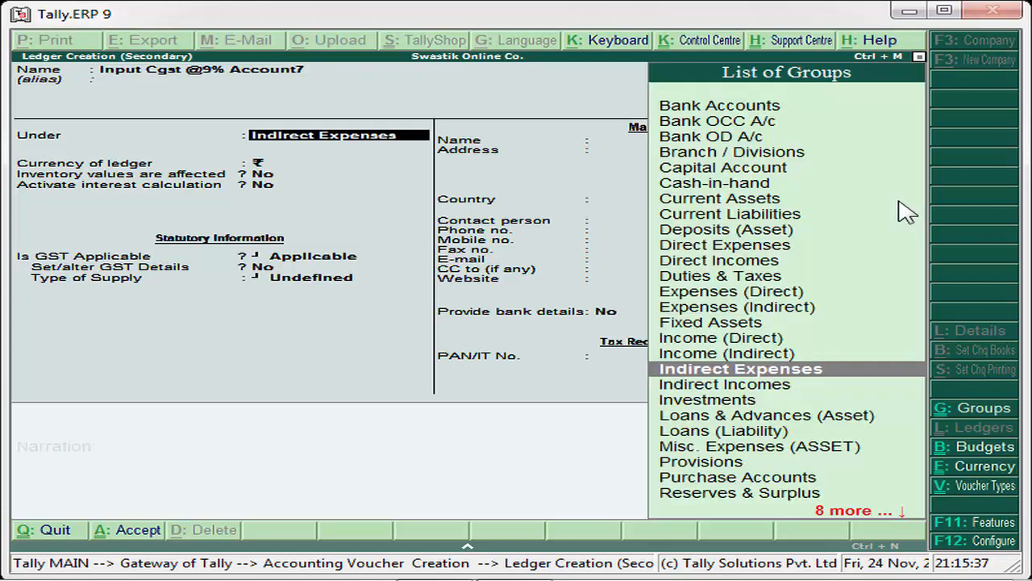
# - Place the CGST ledger under Duties & Taxes with duty type GST, tax type Central Tax and rounding Not Applicable, and save it
pyautogui.write('Du')
pyautogui.press('Return')
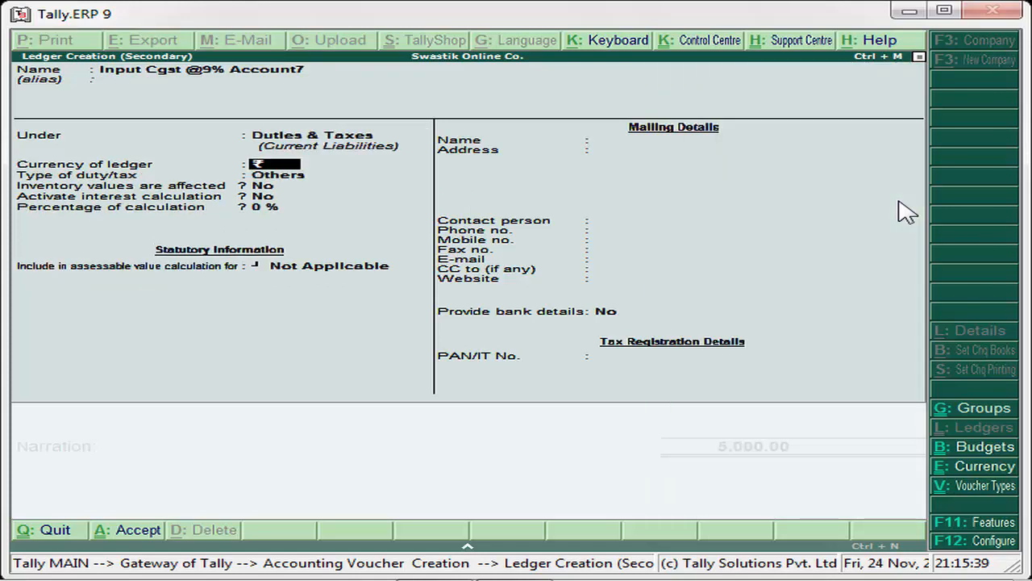
pyautogui.press('Return')
pyautogui.press('Up')
pyautogui.press('Return')
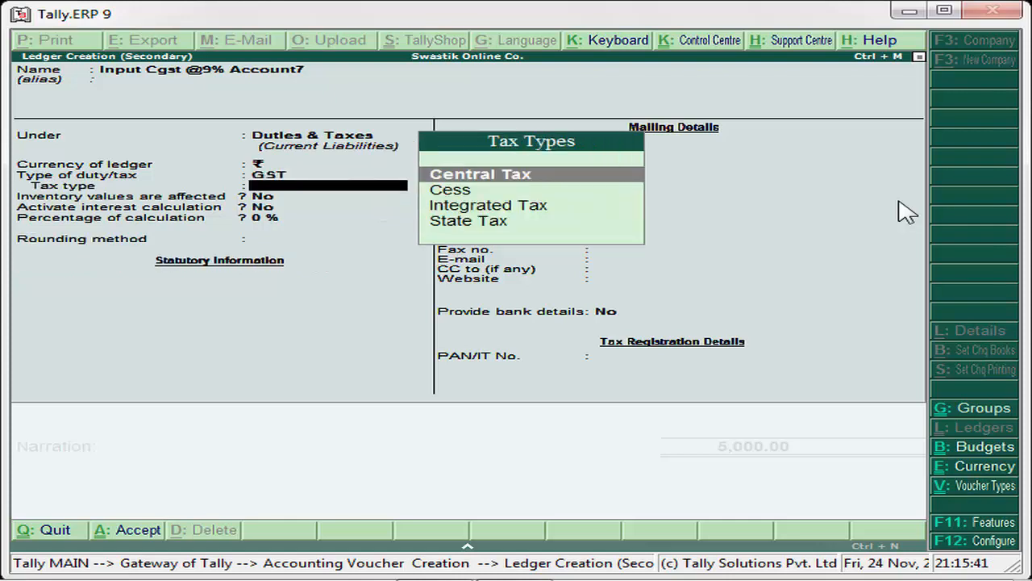
pyautogui.press('Return')
pyautogui.press('Return')
pyautogui.press('Return')
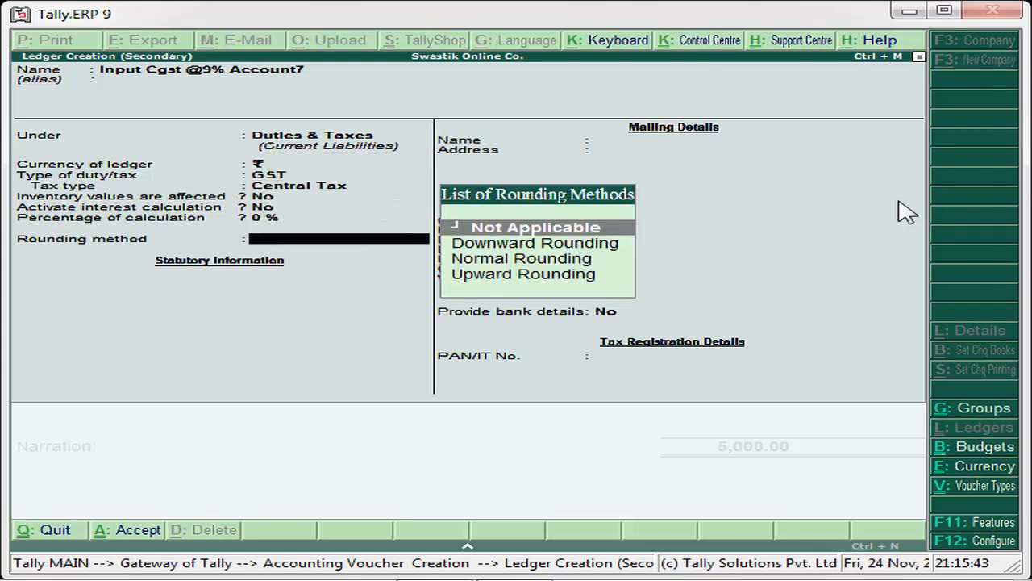
pyautogui.press('Return')
pyautogui.press('Return')
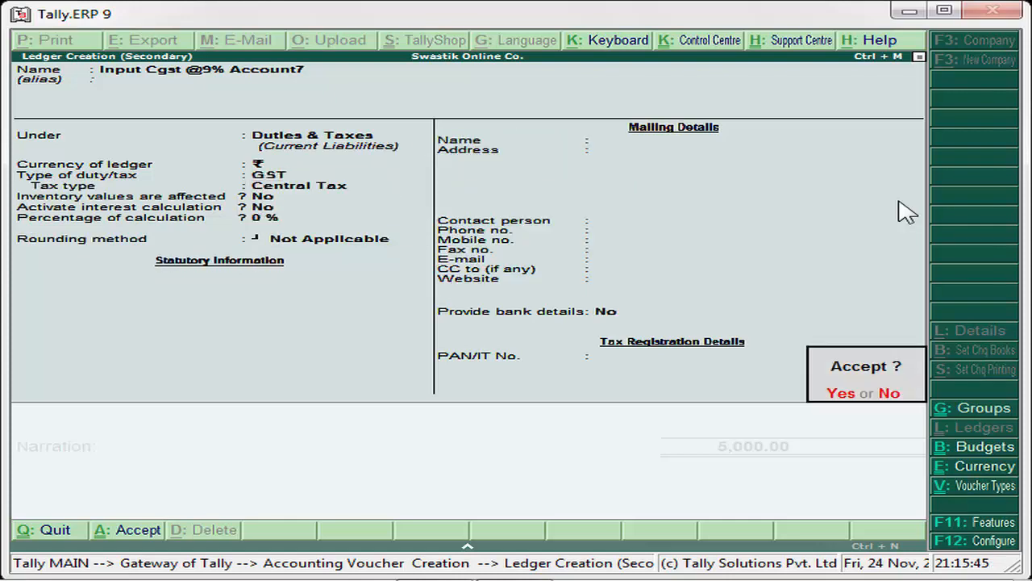
pyautogui.press('Return')
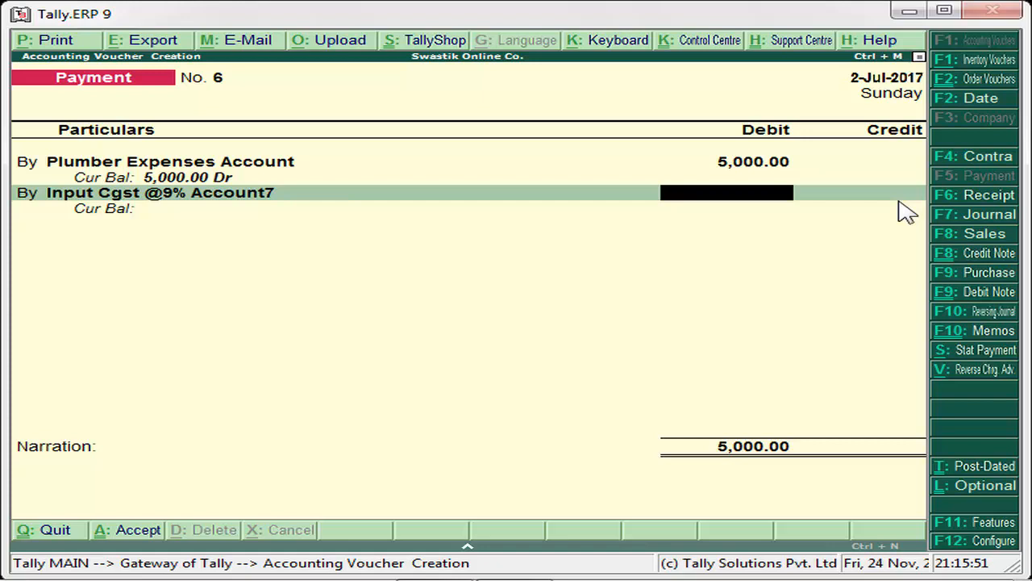
# - Debit the input CGST ledger with 450 and make the following voucher line a debit (By) entry
pyautogui.write('450')
pyautogui.press('Return')
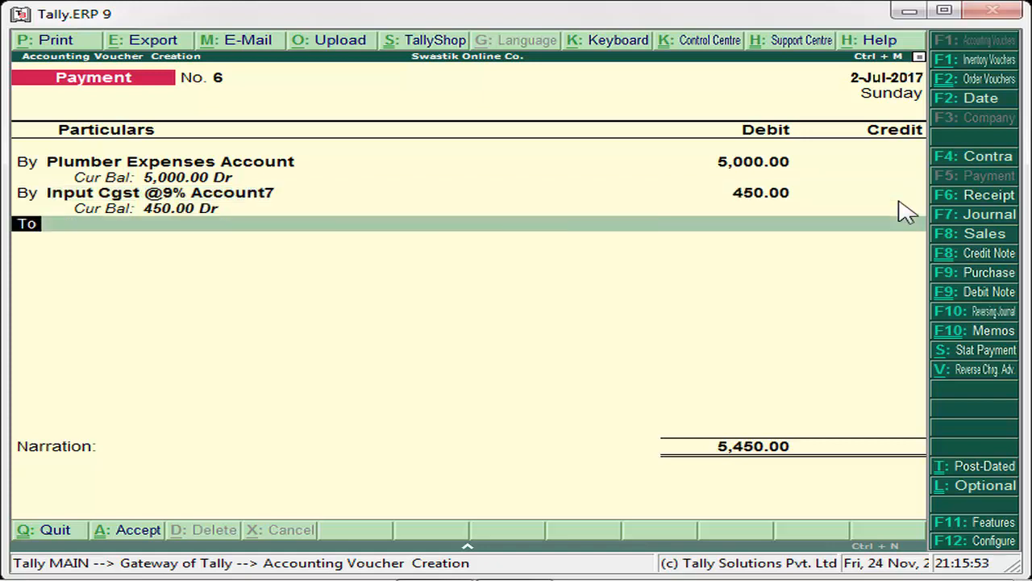
pyautogui.write('by')
pyautogui.press('Return')
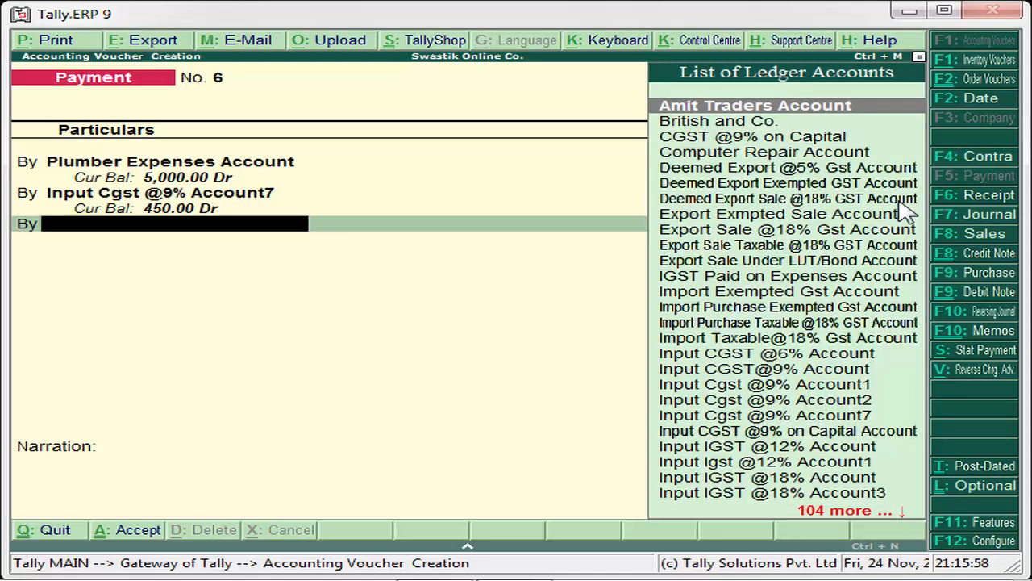
# - Create another ledger from the third debit line and name it Input SGST @9% Accoun6t
pyautogui.hotkey('alt', 'c')
pyautogui.write('Input SG')
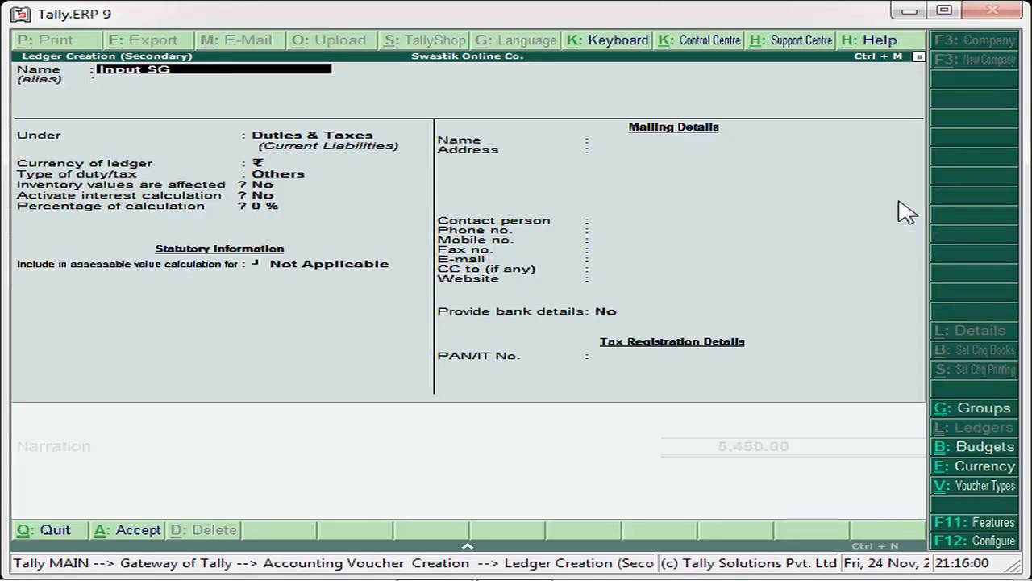
pyautogui.write('ST @9% Accoun')
pyautogui.write('t')
pyautogui.press('Return')
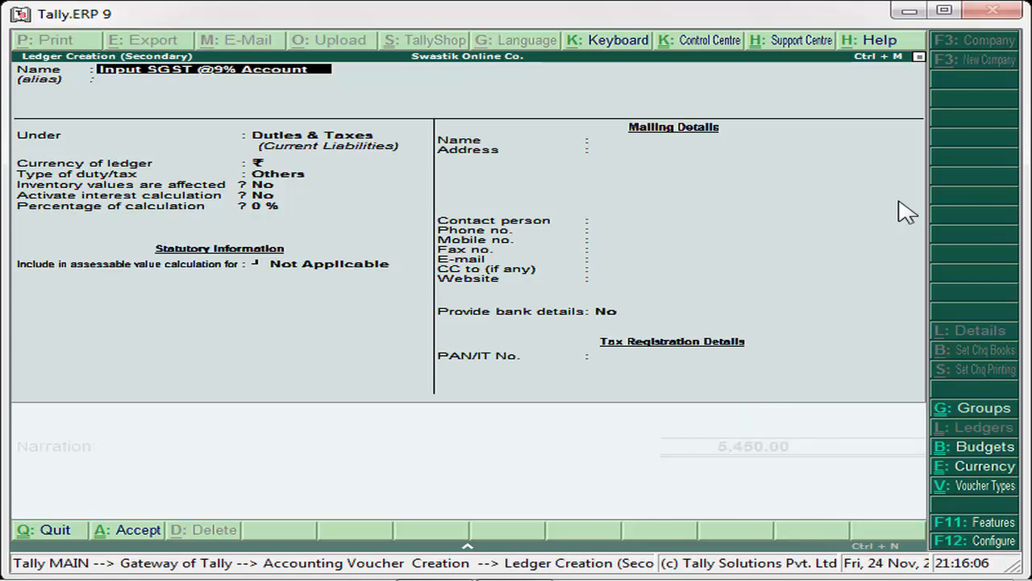
pyautogui.press('Left')
pyautogui.write('6')
pyautogui.press('Return')
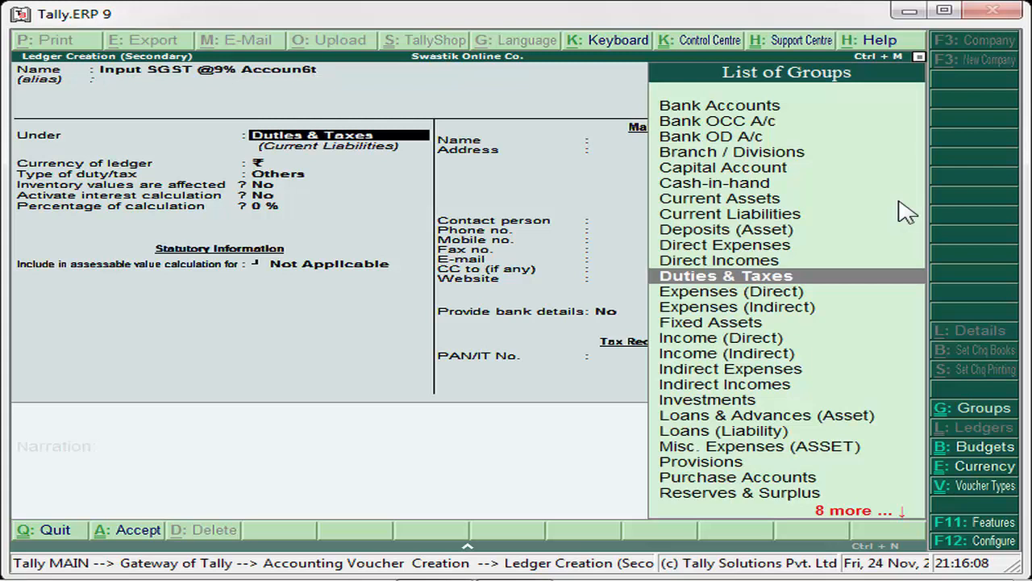
# - Keep the SGST ledger under Duties & Taxes, set duty type GST and tax type State Tax, and save it
pyautogui.press('Return')
pyautogui.press('Up')
pyautogui.press('Return')
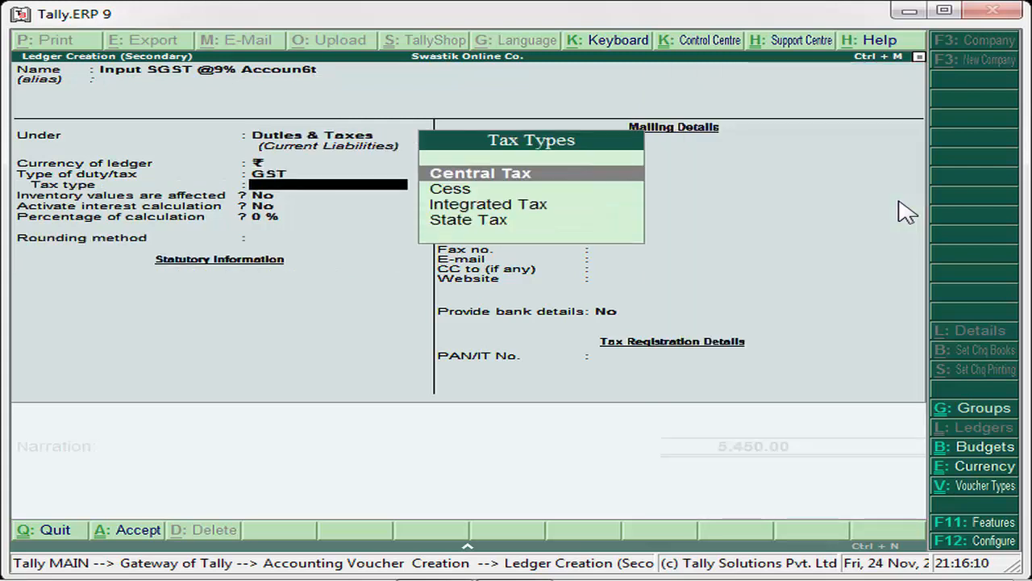
pyautogui.press('Down')
pyautogui.press('Down')
pyautogui.press('Down')
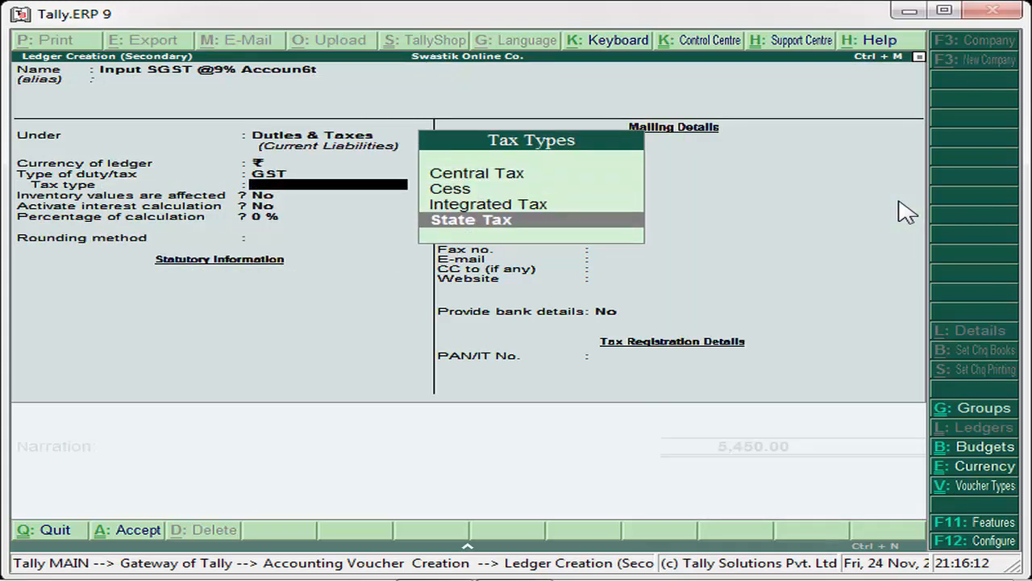
pyautogui.press('Return')
pyautogui.press('Return')
pyautogui.press('Return')
pyautogui.press('Return')
pyautogui.press('Return')
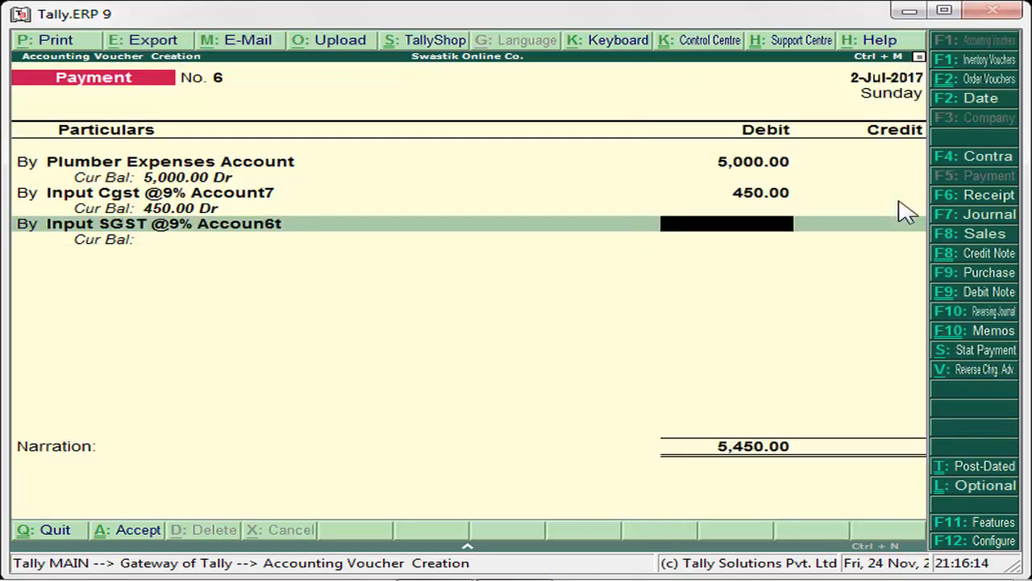
# - Debit the input SGST ledger with 450 and credit the Icici Bank Account with 5,900
pyautogui.write('450')
pyautogui.press('Return')
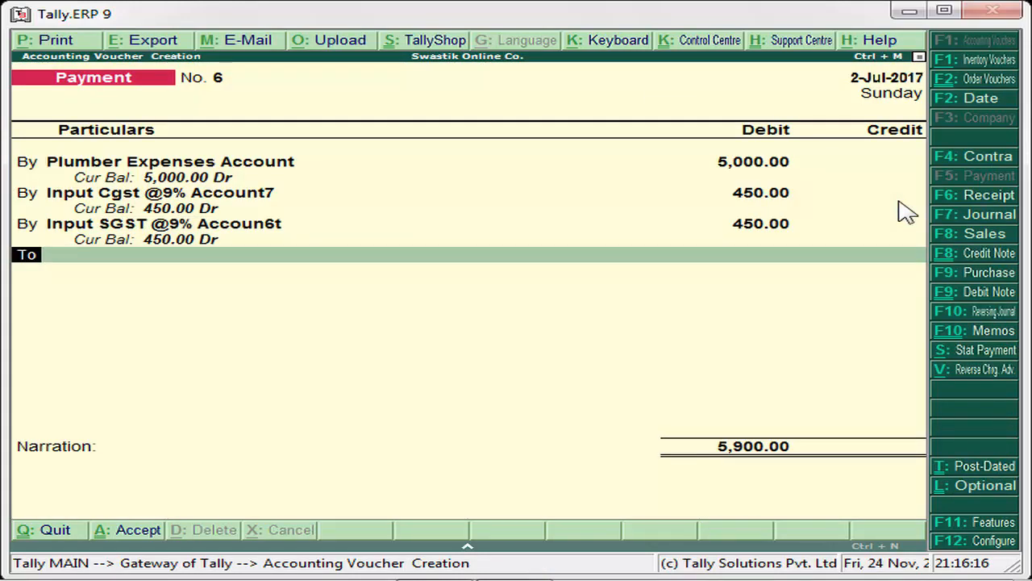
pyautogui.press('Return')
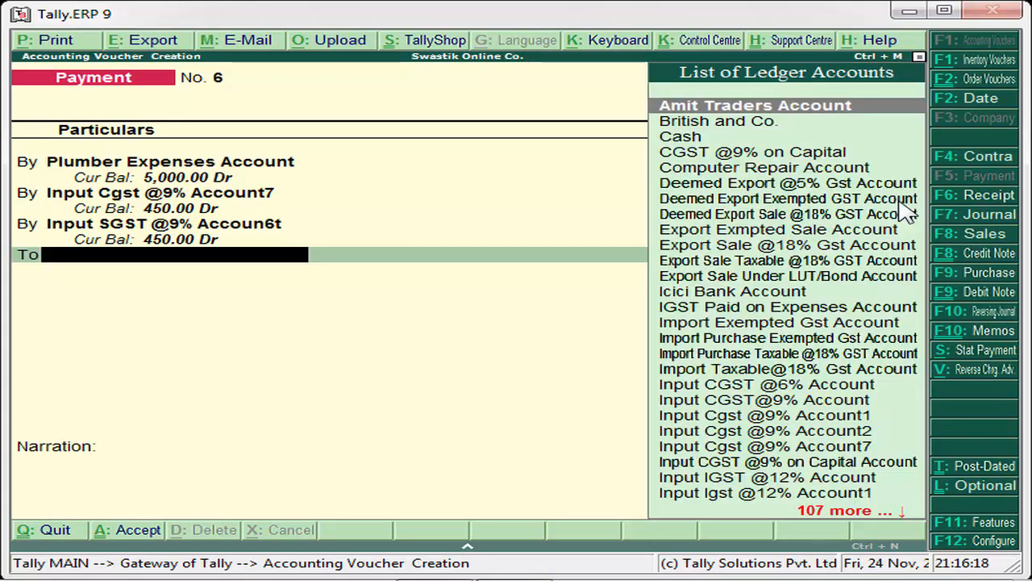
pyautogui.write('C')
pyautogui.press('Down')
pyautogui.press('Down')
pyautogui.press('Down')
pyautogui.press('Down')
pyautogui.press('Down')
pyautogui.press('Down')
pyautogui.press('Down')
pyautogui.press('Down')
pyautogui.press('Down')
pyautogui.press('Down')
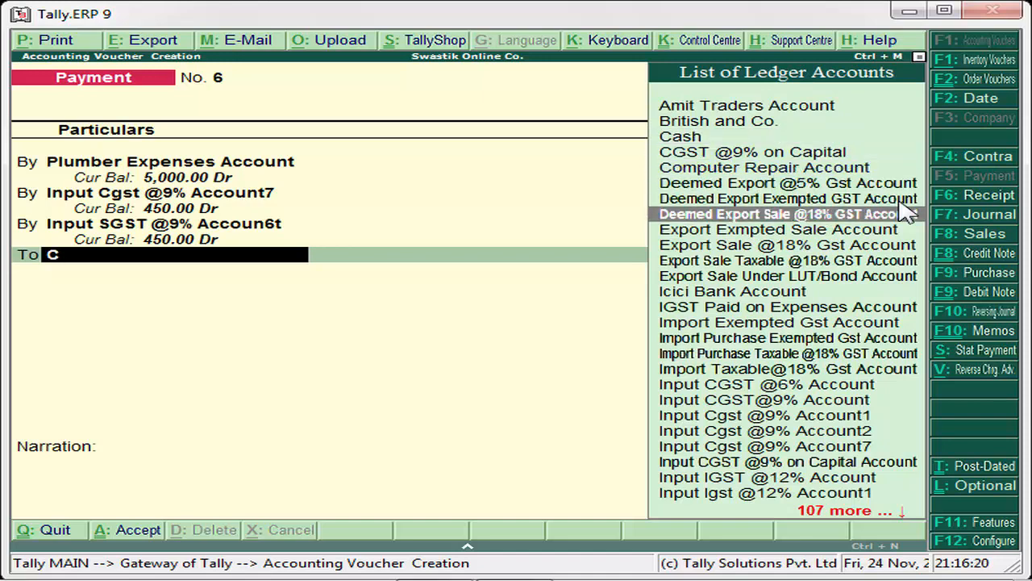
pyautogui.press('Return')
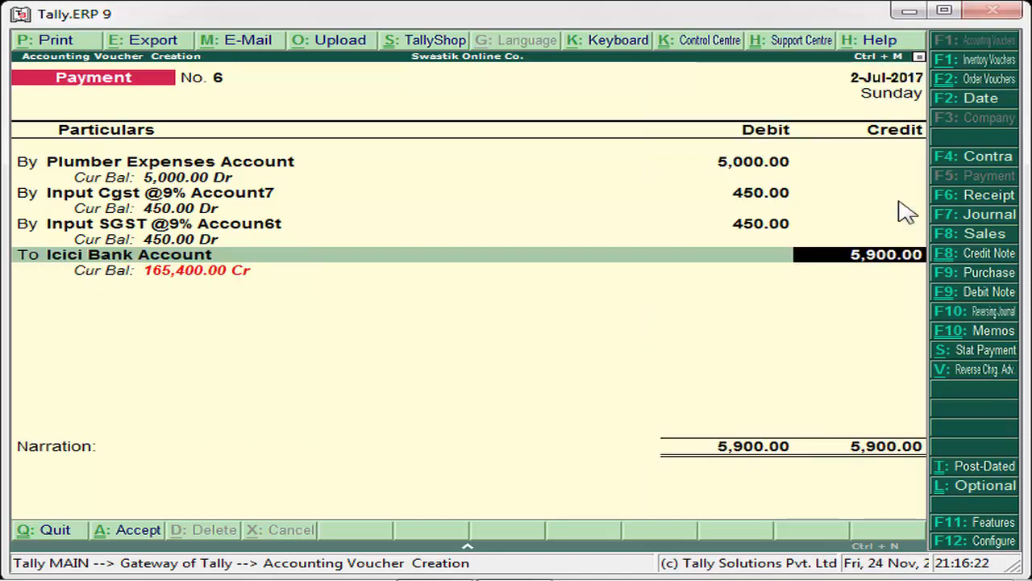
pyautogui.press('Return')
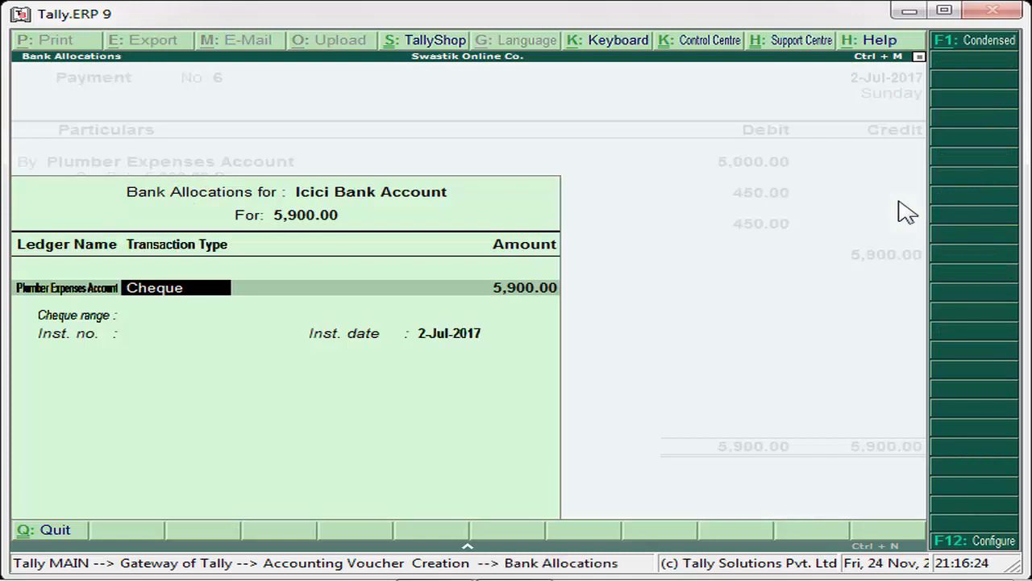
# - Allocate the 5,900 bank payment as a cheque with instrument number 525026 dated 2-Jul-2017, and save the voucher without narration
pyautogui.press('Return')
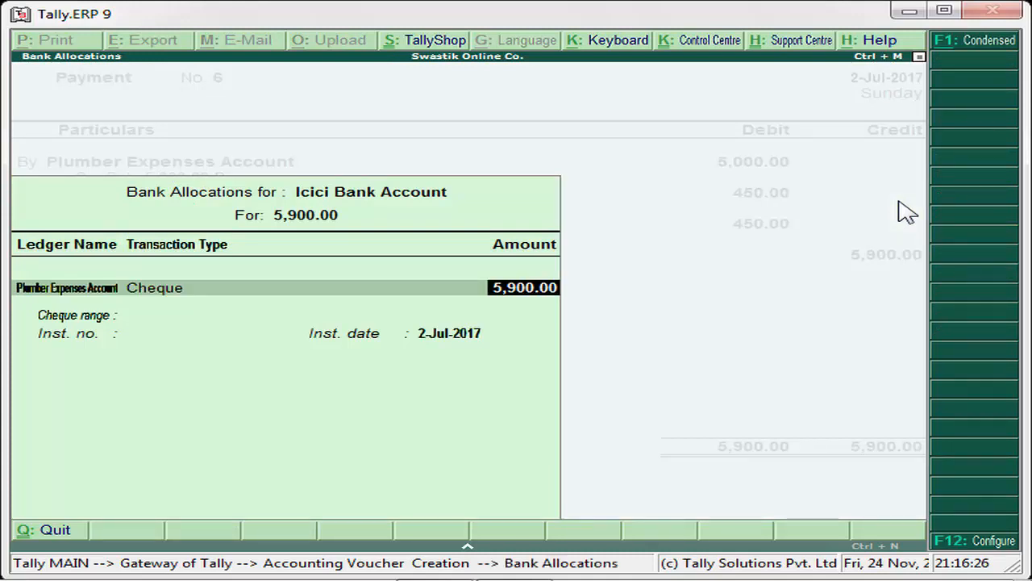
pyautogui.press('Return')
pyautogui.write('525025')
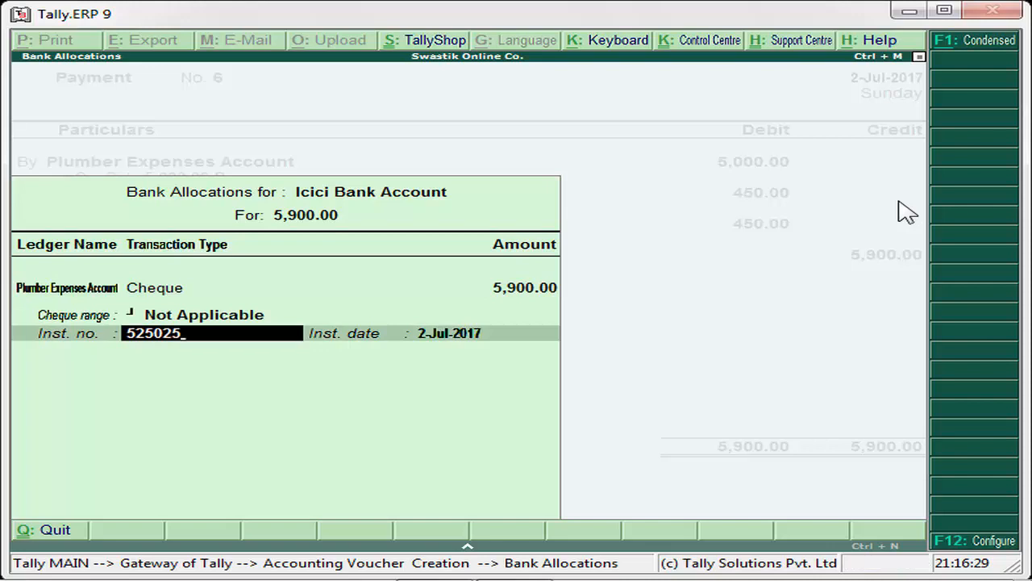
pyautogui.press('BackSpace')
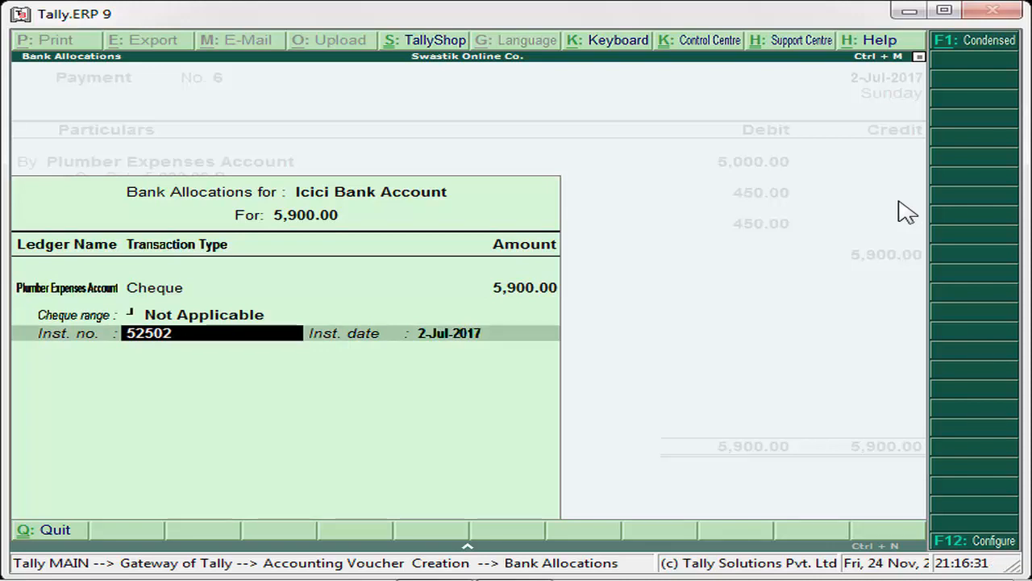
pyautogui.write('6')
pyautogui.press('Return')
pyautogui.press('Return')
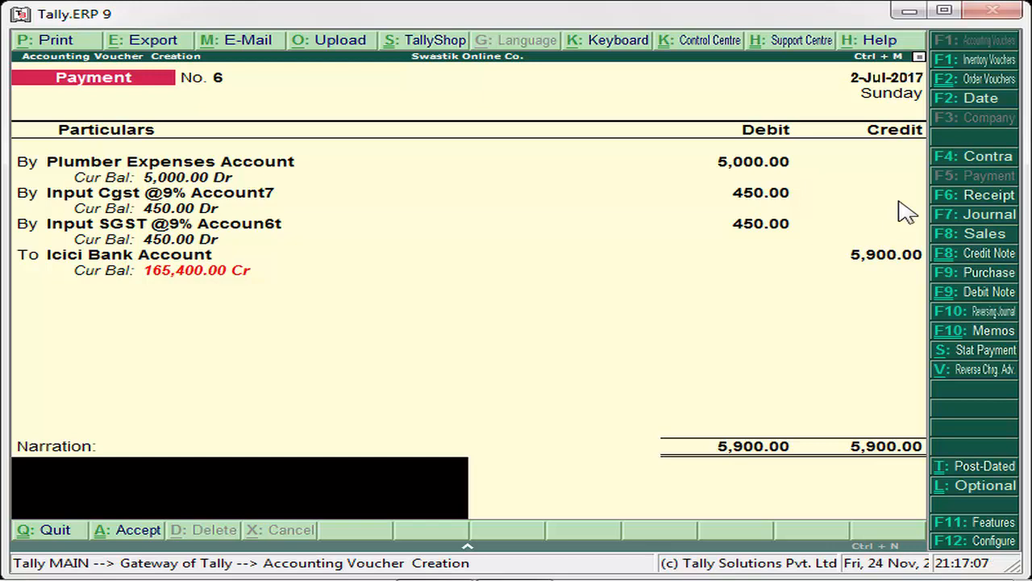
pyautogui.press('Return')
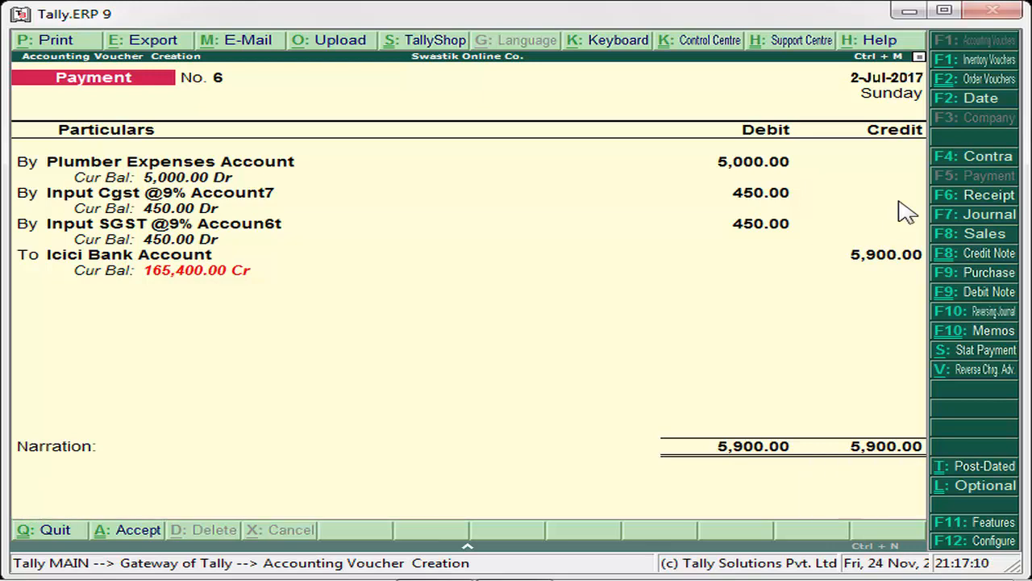
pyautogui.press('Return')
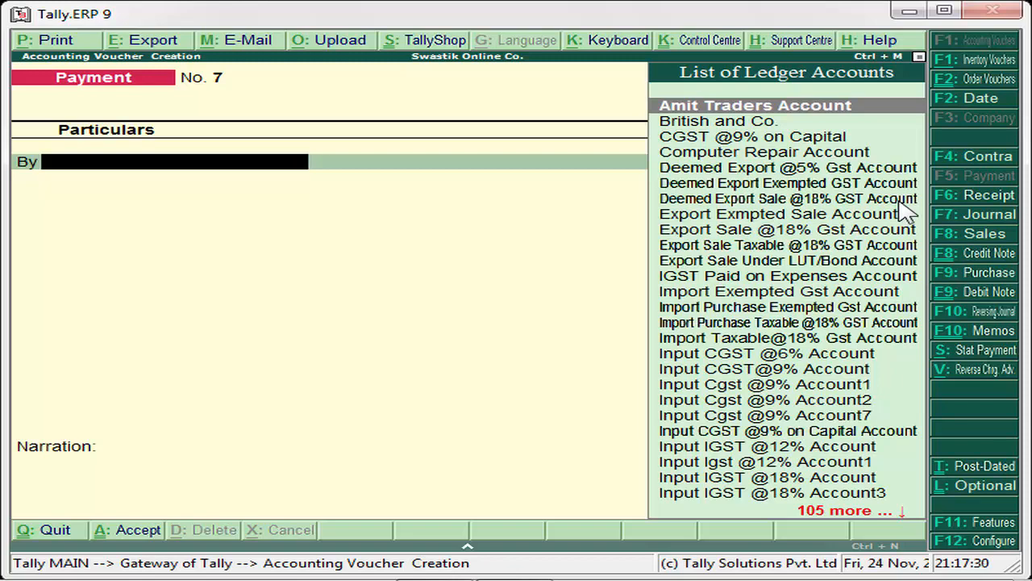
# - Debit the Plumber Expenses Account with 10,000 in the new payment voucher
pyautogui.write('Plu')
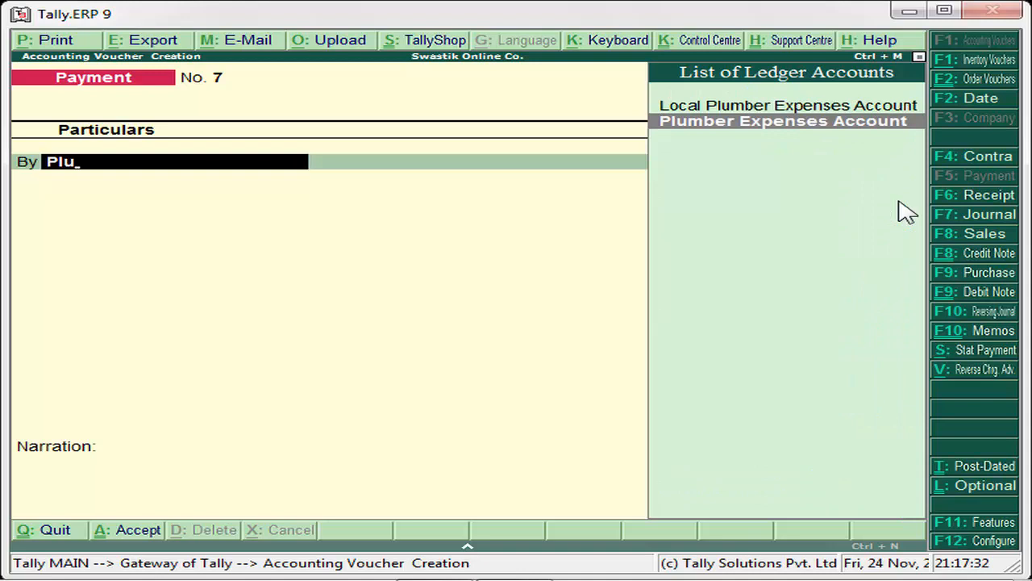
pyautogui.press('Return')
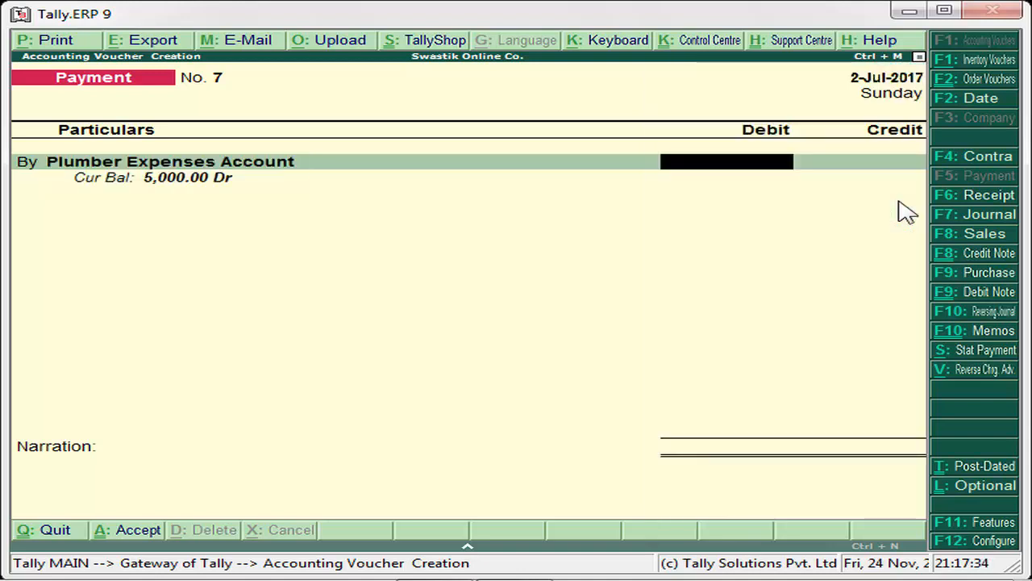
pyautogui.write('10000')
pyautogui.press('Return')
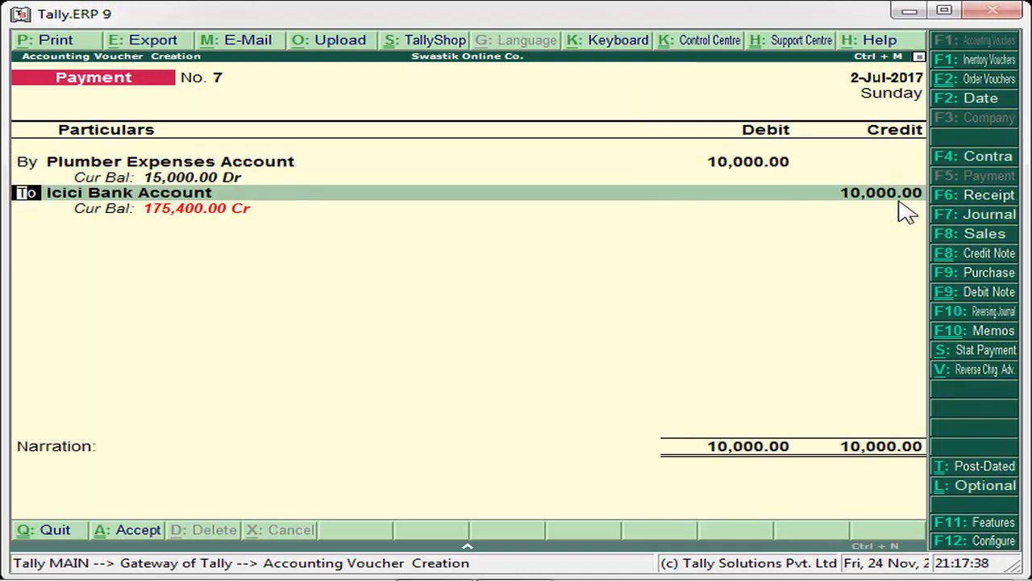
pyautogui.write('b')
pyautogui.press('Return')
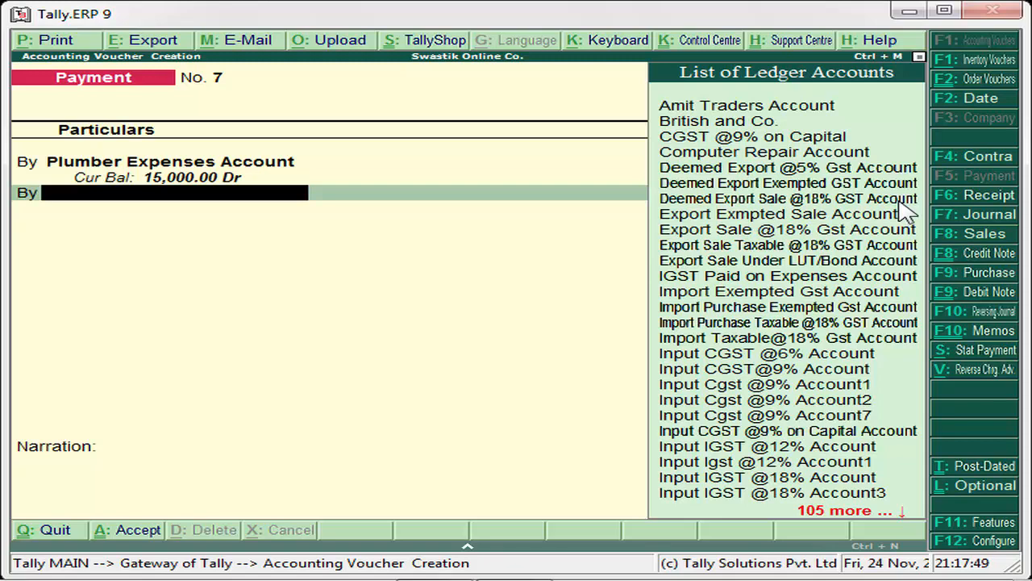
pyautogui.hotkey('alt', 'c')
pyautogui.write('In')
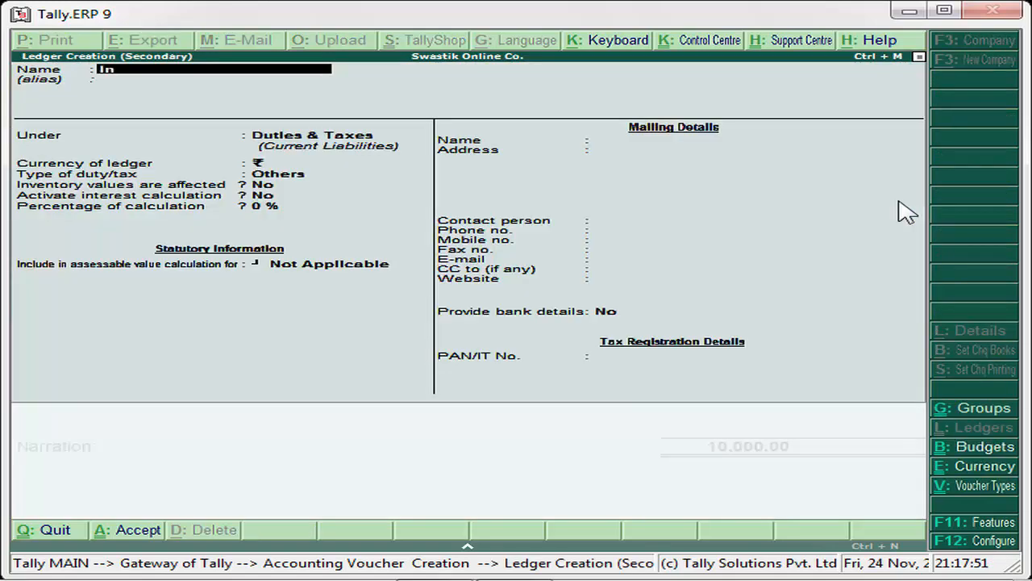
pyautogui.write('put IGST @')
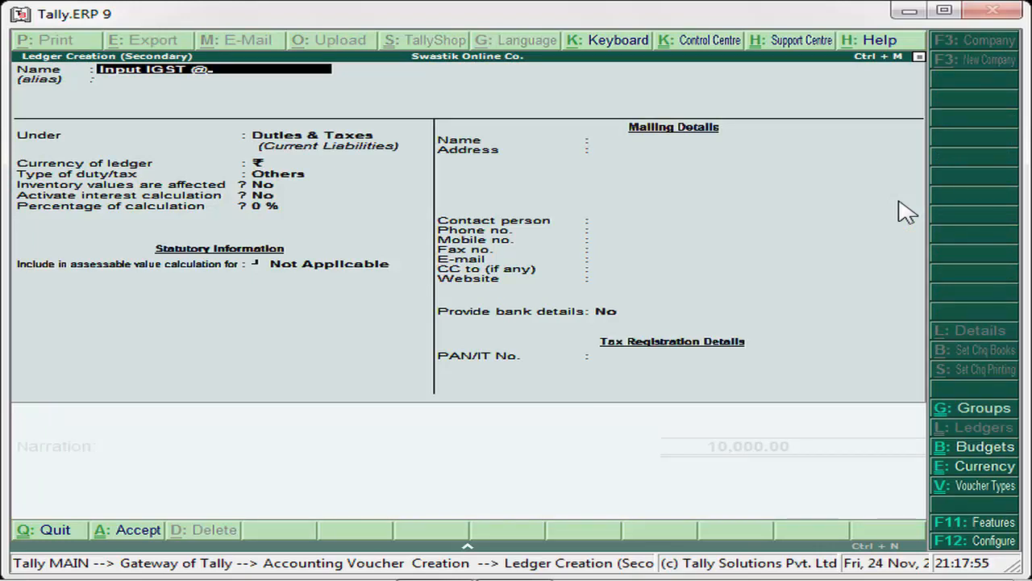
pyautogui.write('18% Account')
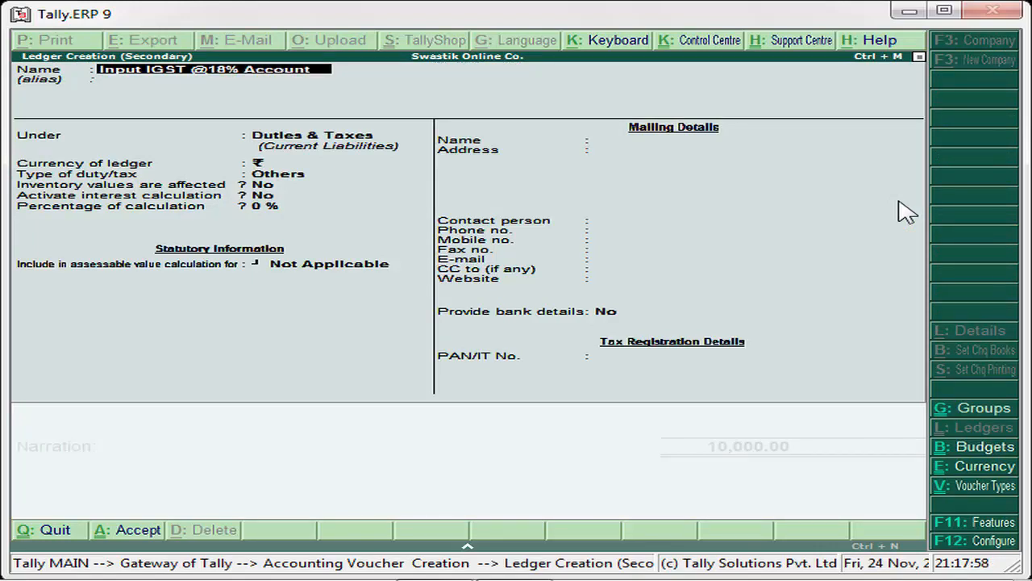
pyautogui.press('Return')
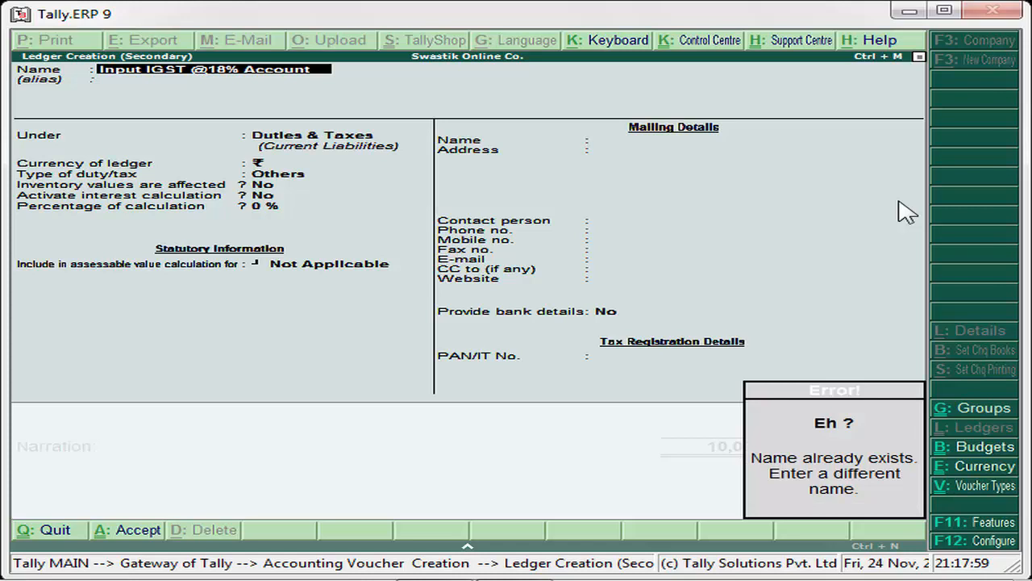
pyautogui.press('Left')
pyautogui.press('Left')
pyautogui.write('7')
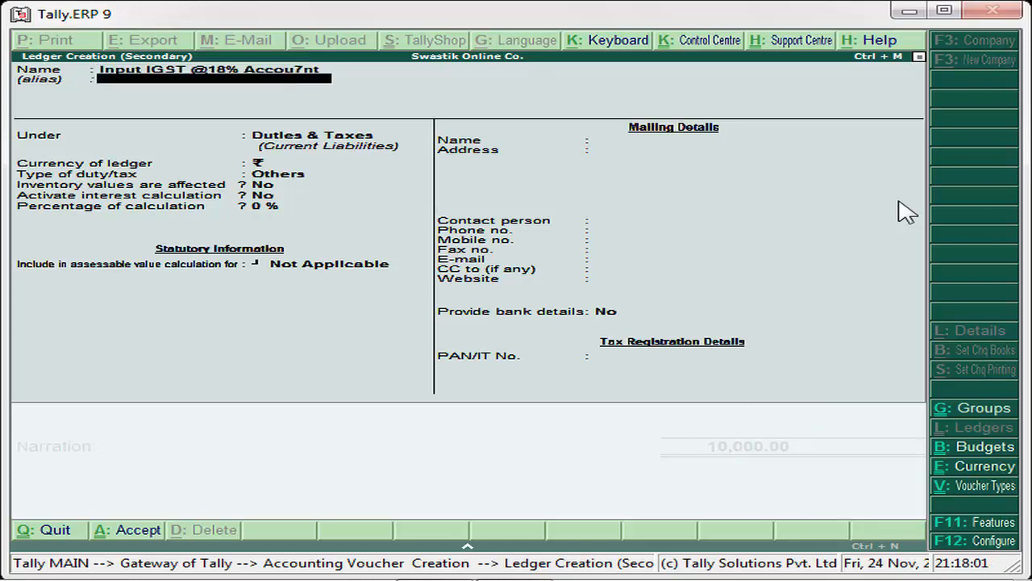
pyautogui.press('Return')
# - Keep the IGST ledger under Duties & Taxes, set duty type GST and tax type Integrated Tax, and save it
pyautogui.press('Return')
pyautogui.press('Return')
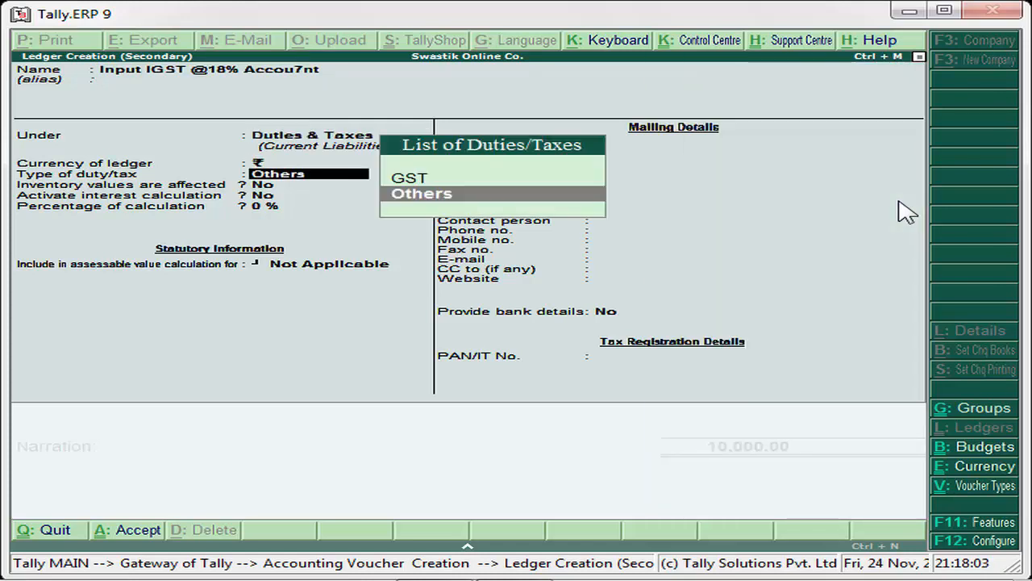
pyautogui.press('Up')
pyautogui.press('Return')
pyautogui.press('Down')
pyautogui.press('Down')
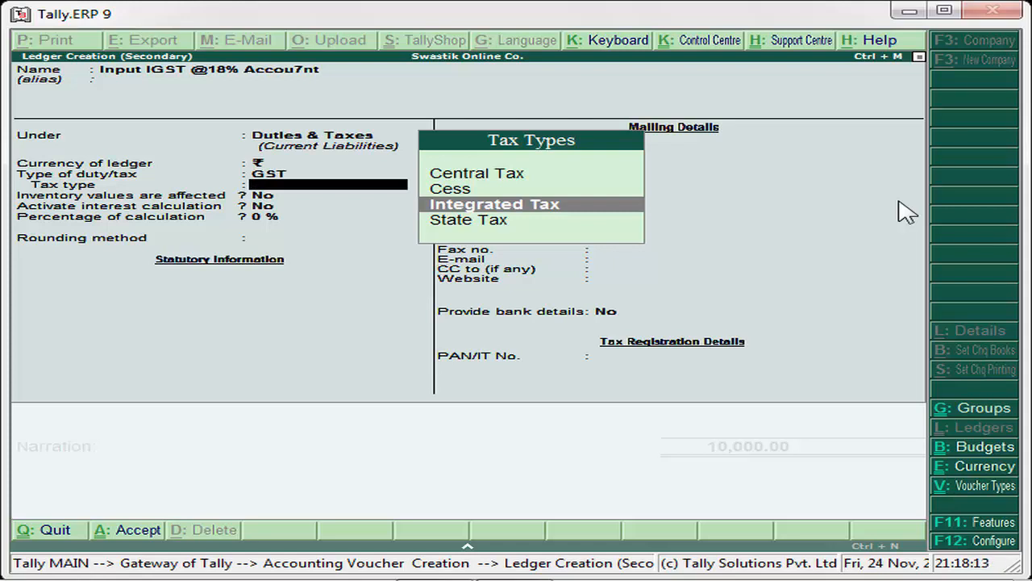
pyautogui.press('Return')
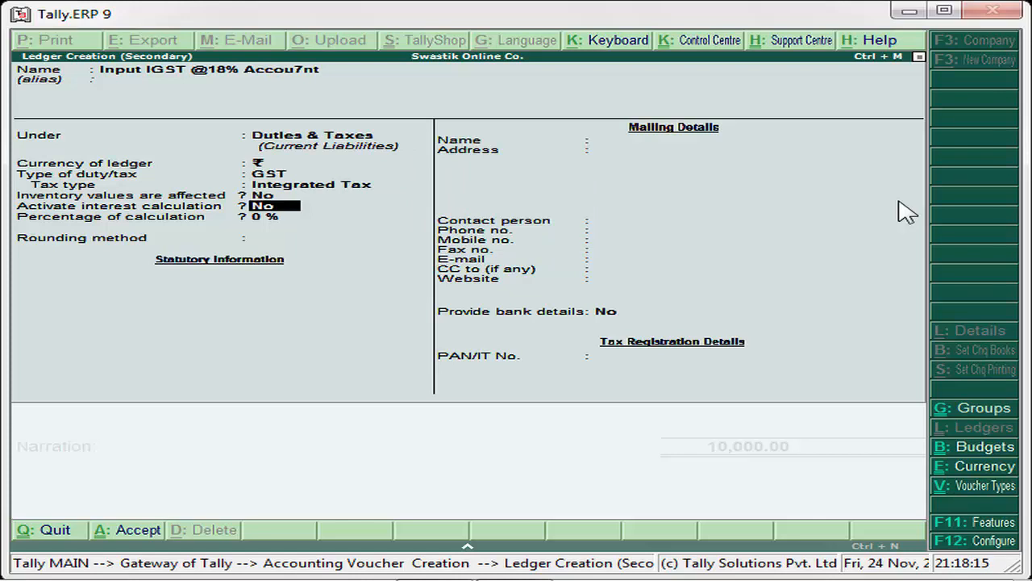
pyautogui.press('Return')
pyautogui.press('Return')
pyautogui.press('Return')
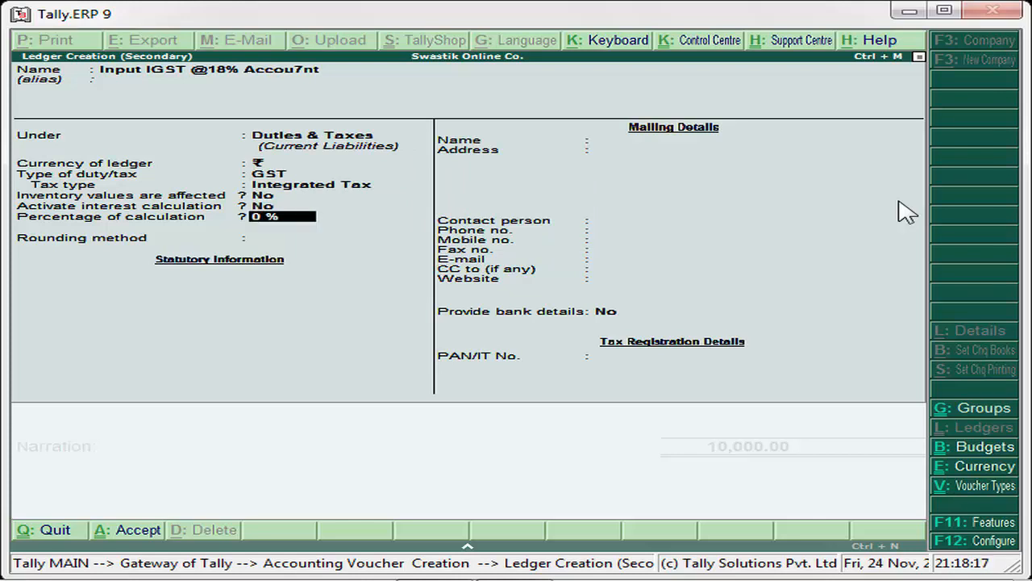
pyautogui.press('Return')
pyautogui.press('Return')
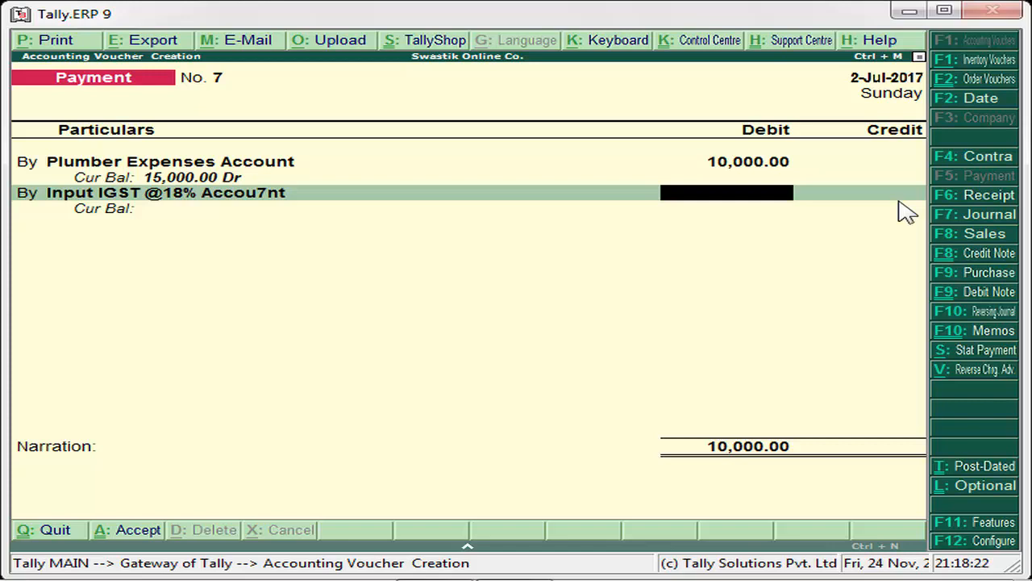
# - Debit the input IGST ledger with 1,800 and credit the Icici Bank Account with 11,800
pyautogui.write('1800')
pyautogui.press('Return')
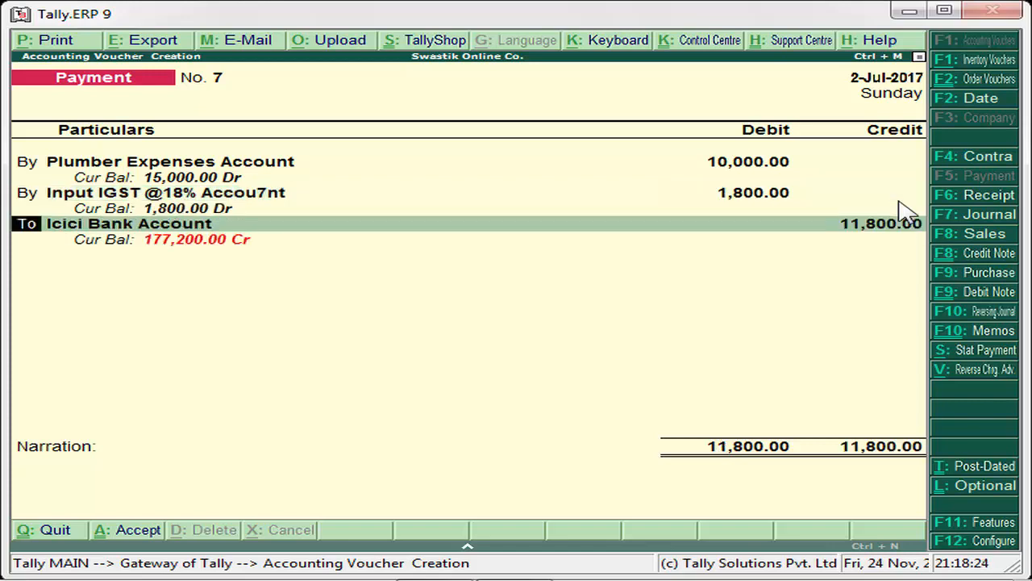
pyautogui.press('Return')
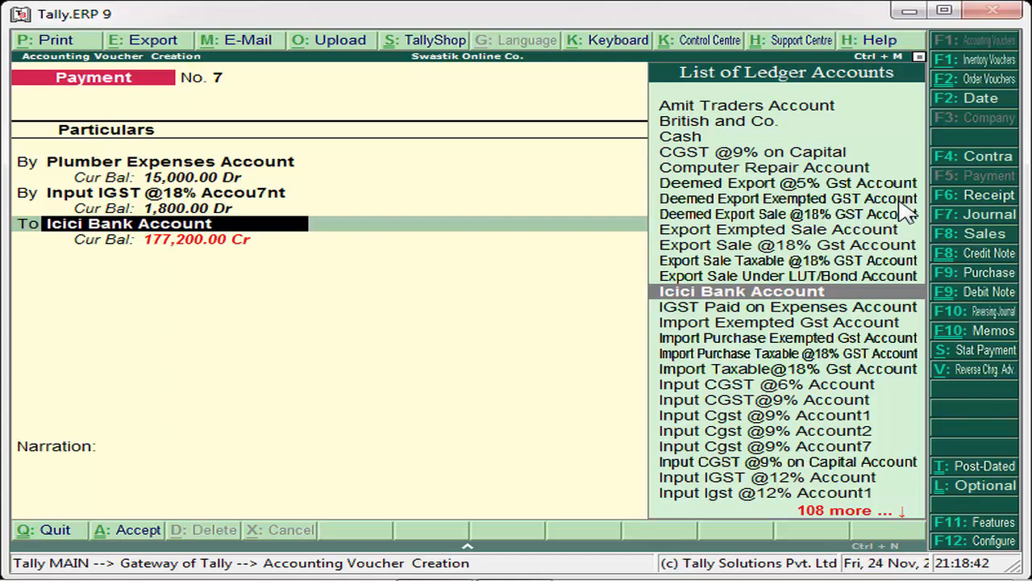
pyautogui.press('Return')
pyautogui.press('Return')
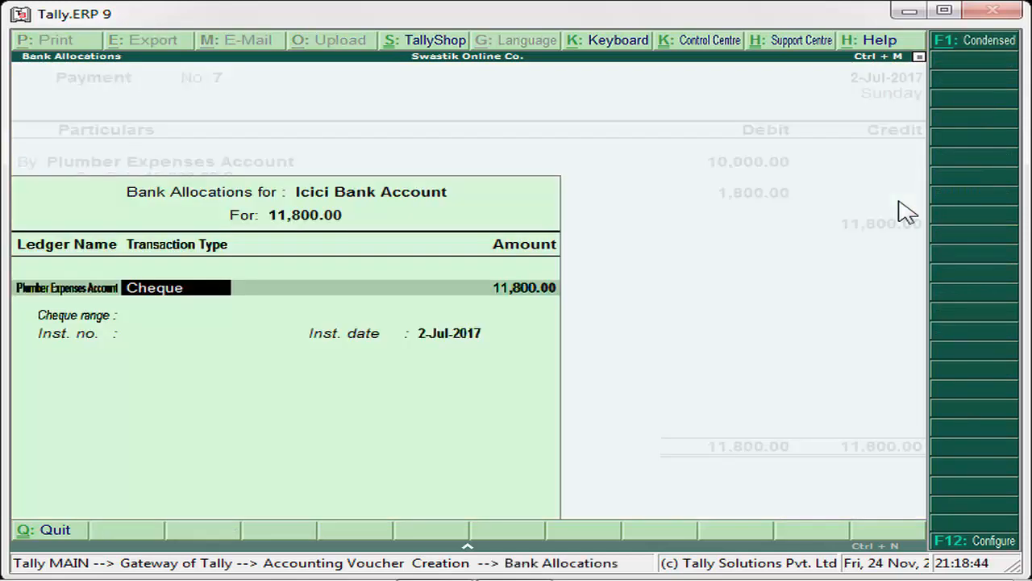
# - Allocate the 11,800 bank payment as a cheque with range Not Applicable, instrument number 889887 and date 2-Jul-2017
pyautogui.press('Return')
pyautogui.press('Return')
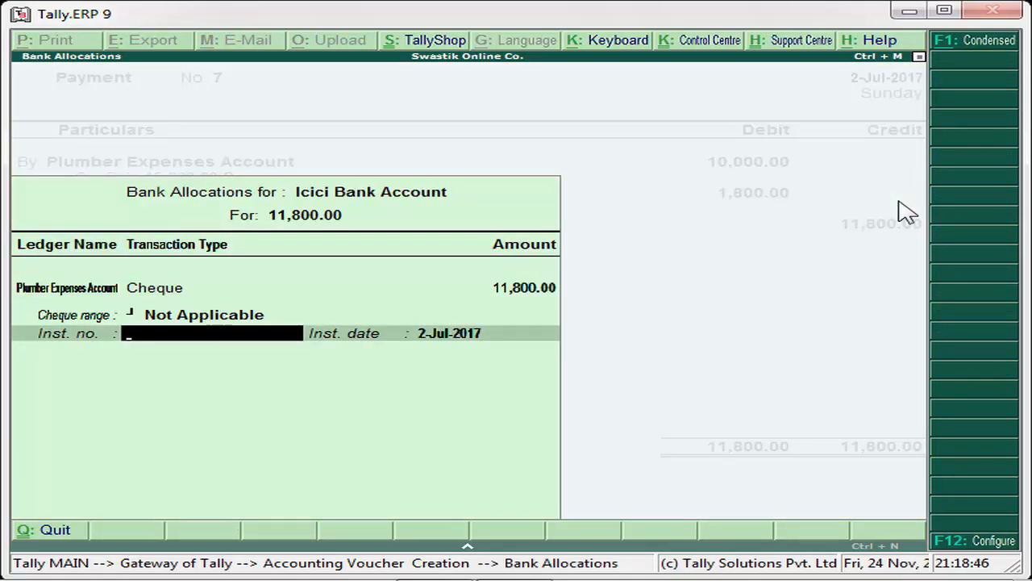
pyautogui.write('8898876')
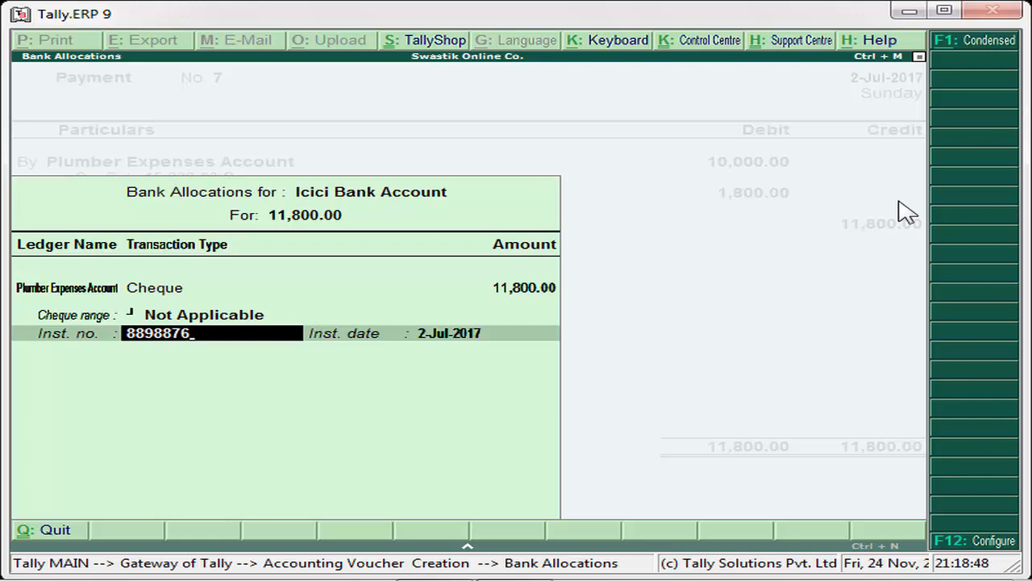
pyautogui.press('BackSpace')
pyautogui.press('Return')
pyautogui.press('Return')
pyautogui.press('Return')
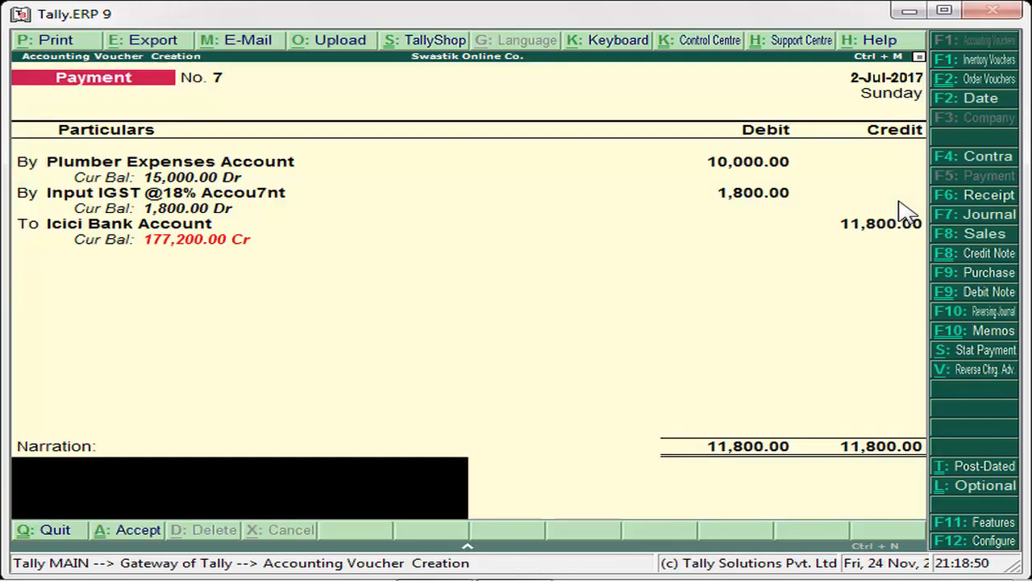